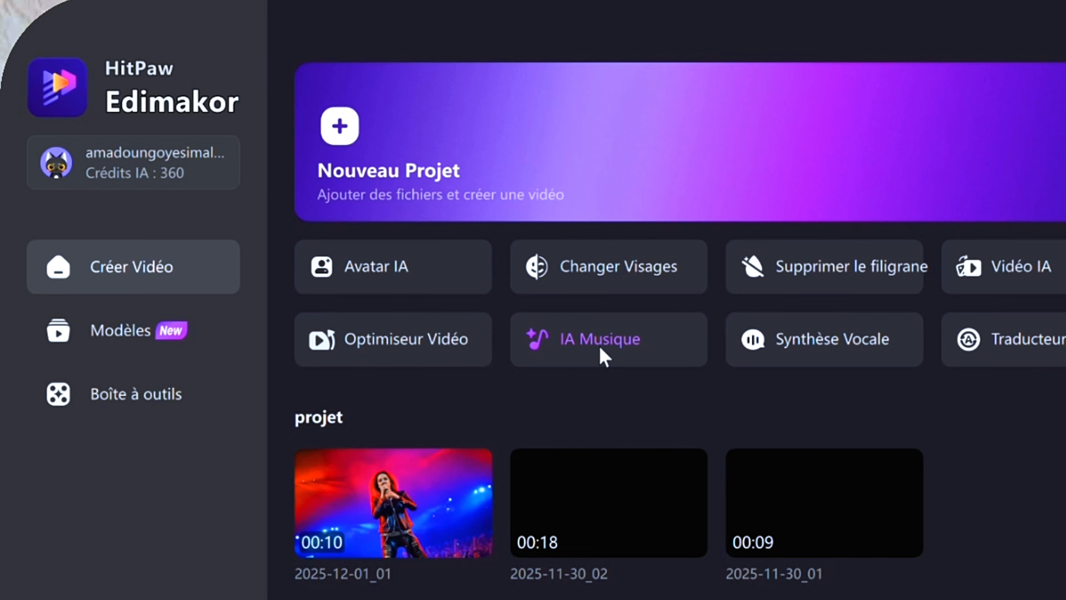
# Open the AI music generator and describe the song with Style rock, Entraînement and Guitare électrique.
pyautogui.click(600, 348)
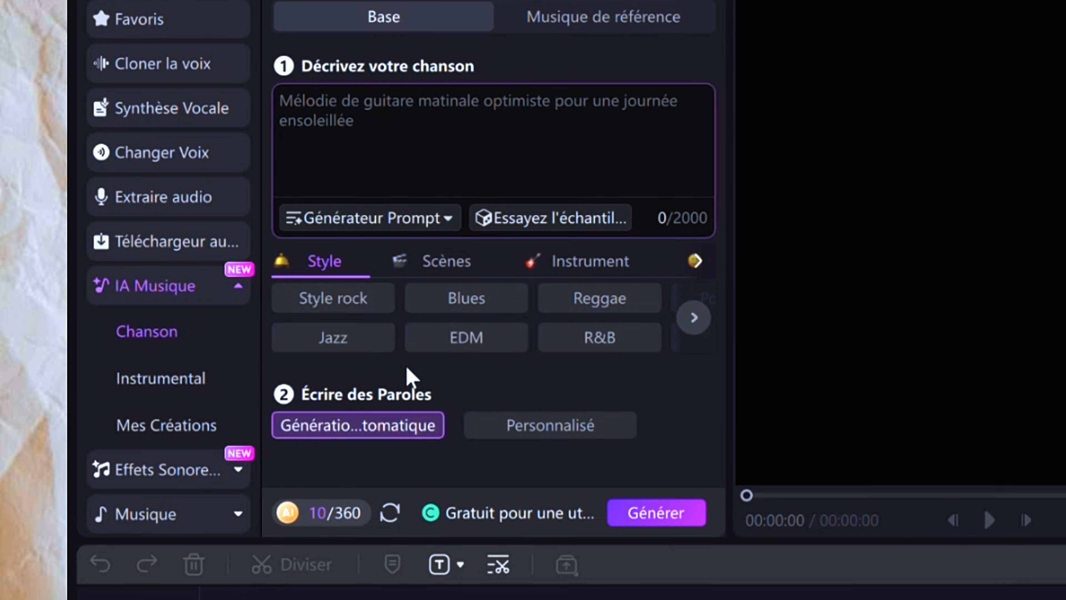
pyautogui.click(336, 300)
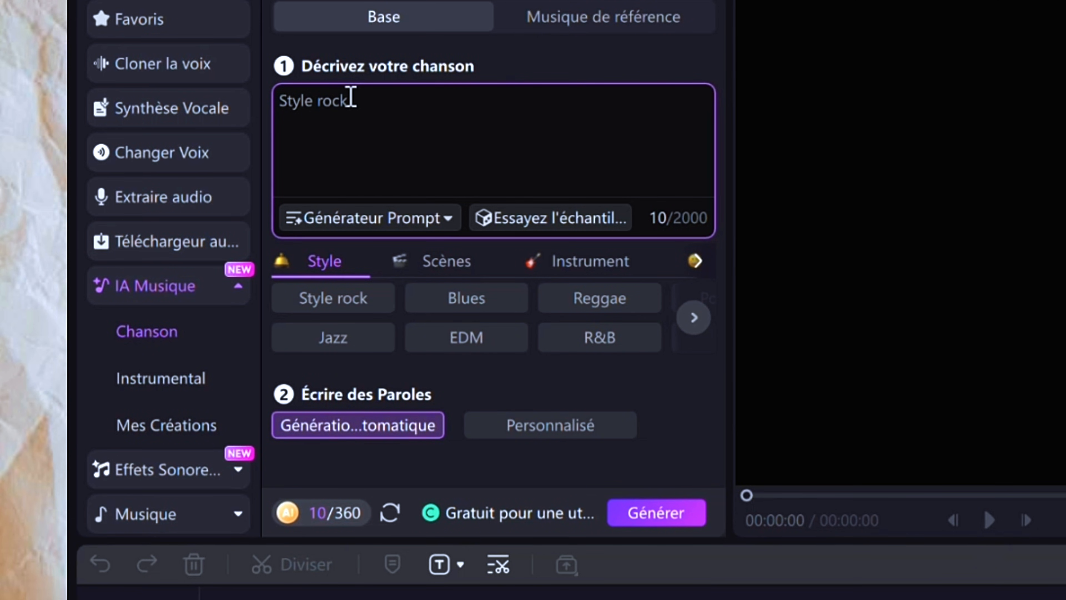
pyautogui.click(464, 276)
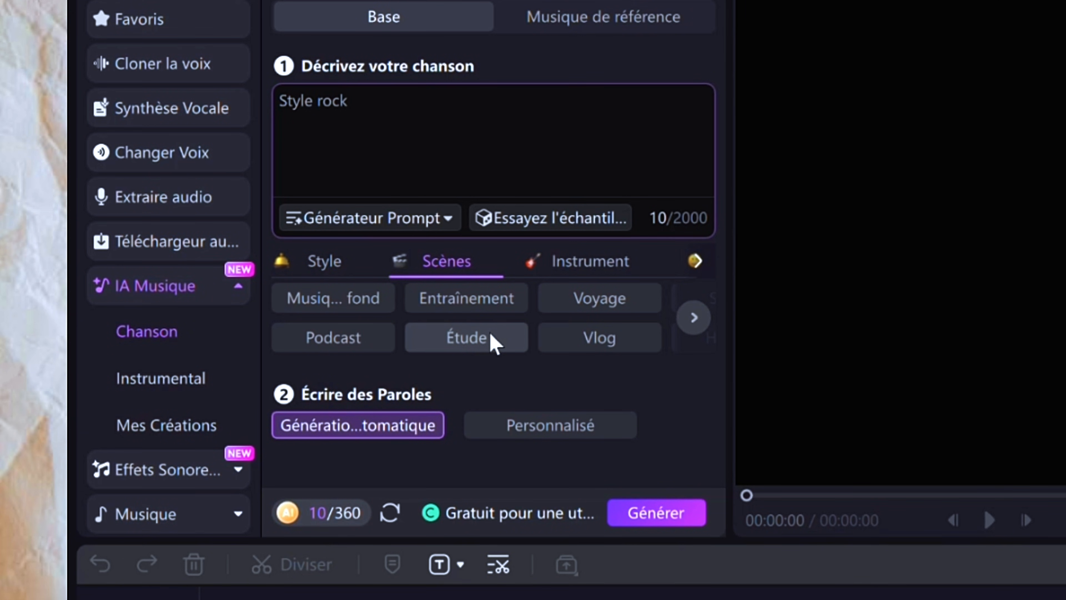
pyautogui.click(477, 306)
pyautogui.click(604, 274)
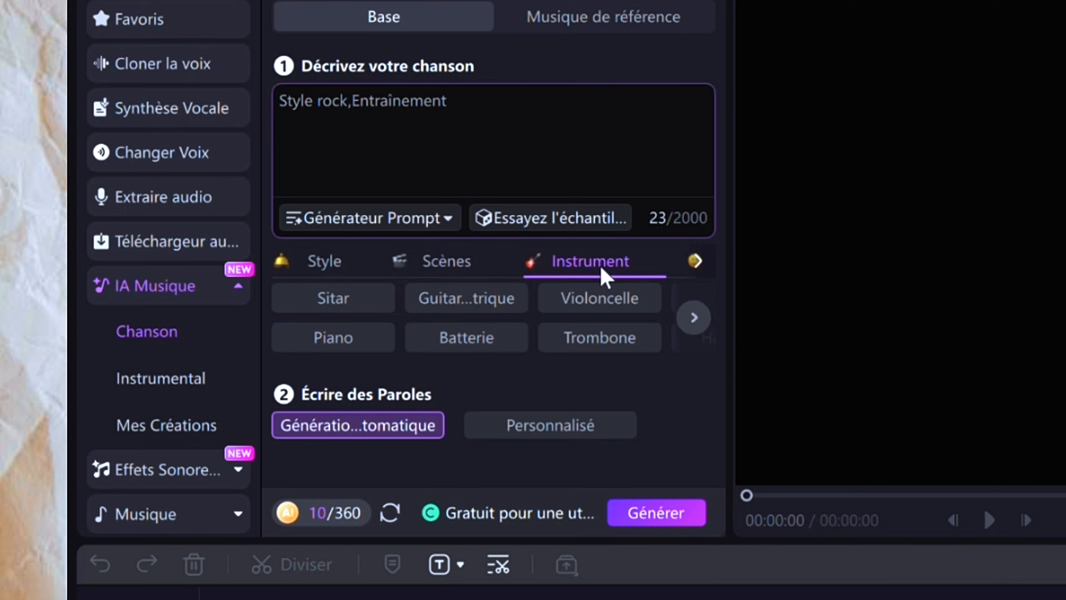
pyautogui.click(465, 303)
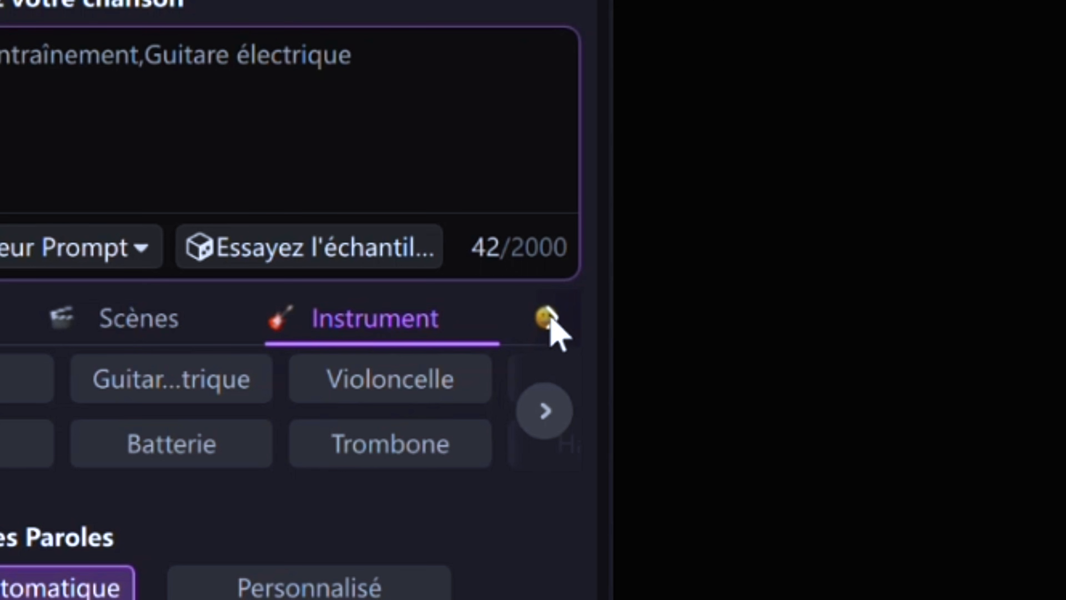
# Add the mood Énergique, the timbre Brillant and the vocal type Chant féminin to the song description.
pyautogui.hscroll(3, 549, 323)
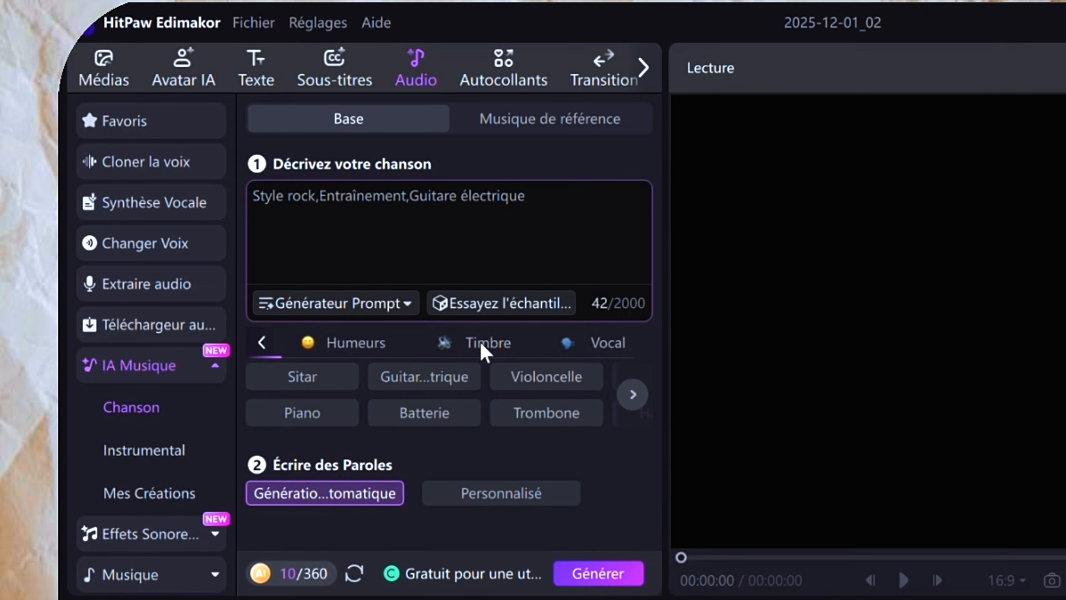
pyautogui.click(372, 352)
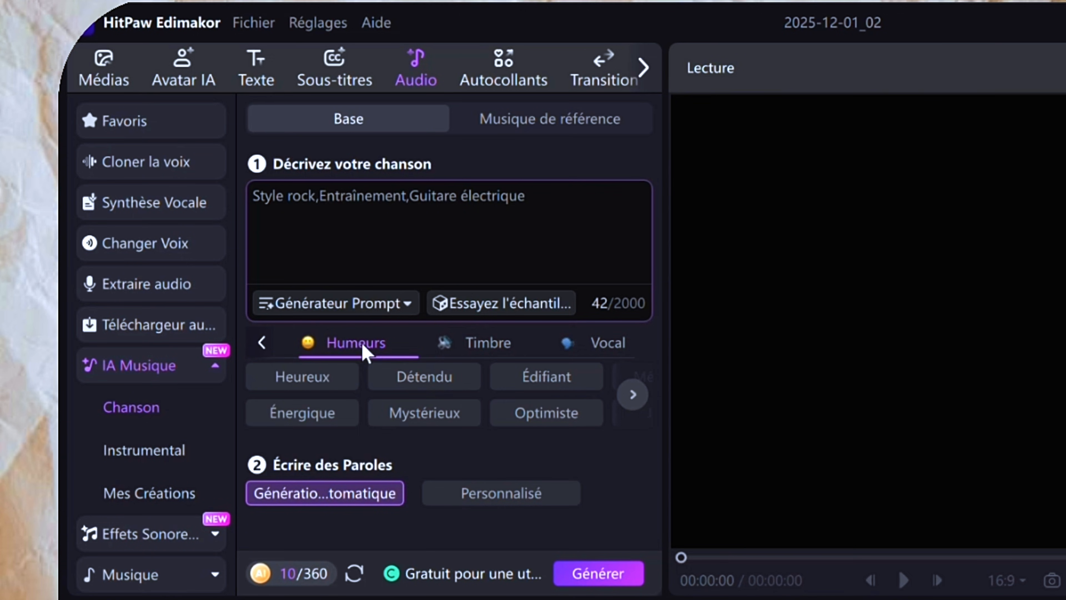
pyautogui.click(322, 419)
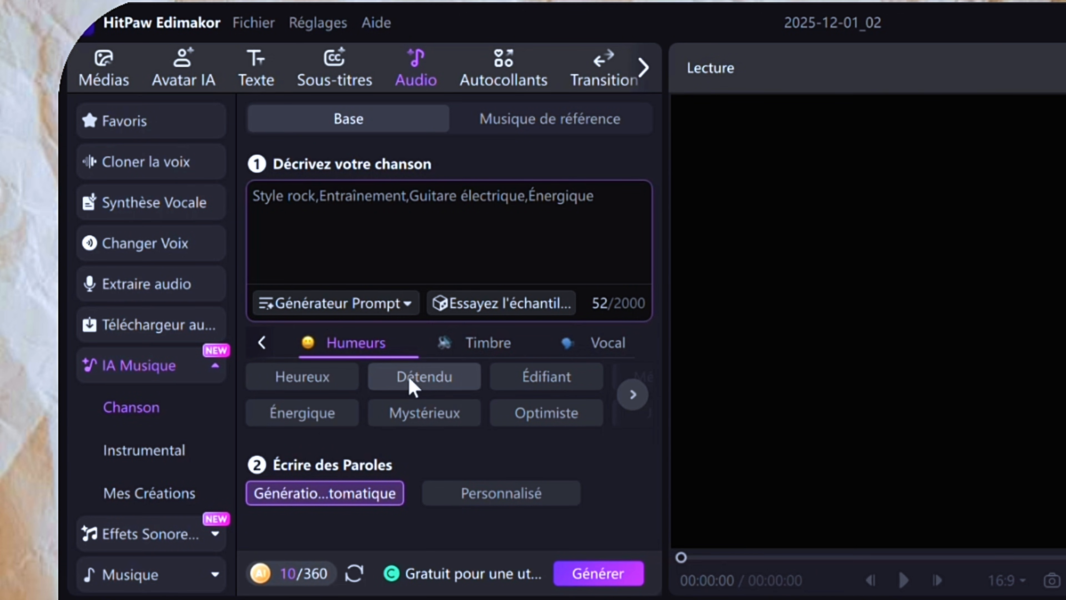
pyautogui.click(478, 355)
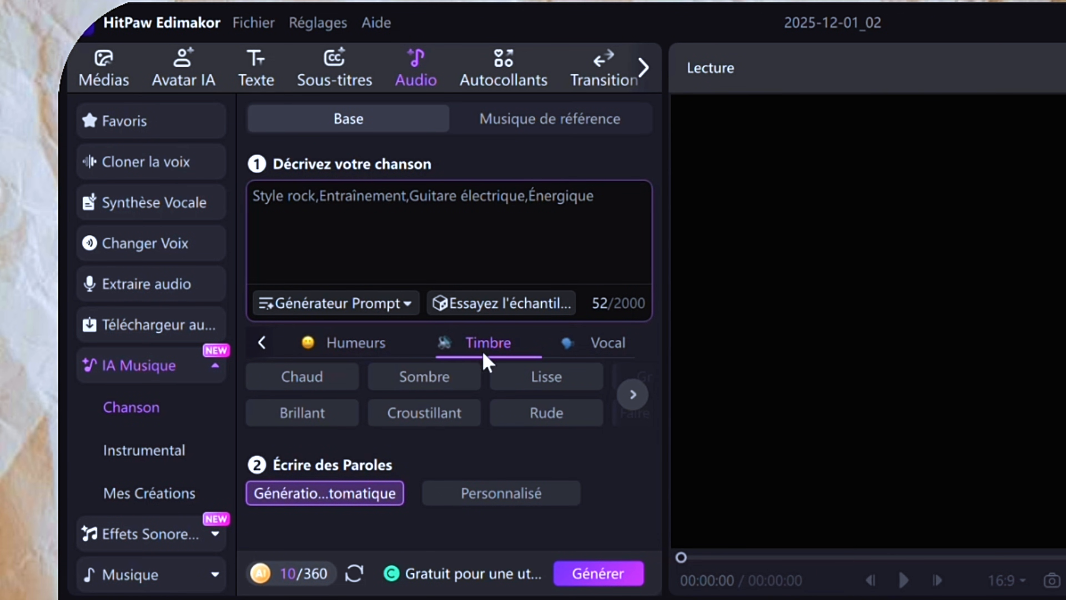
pyautogui.click(324, 413)
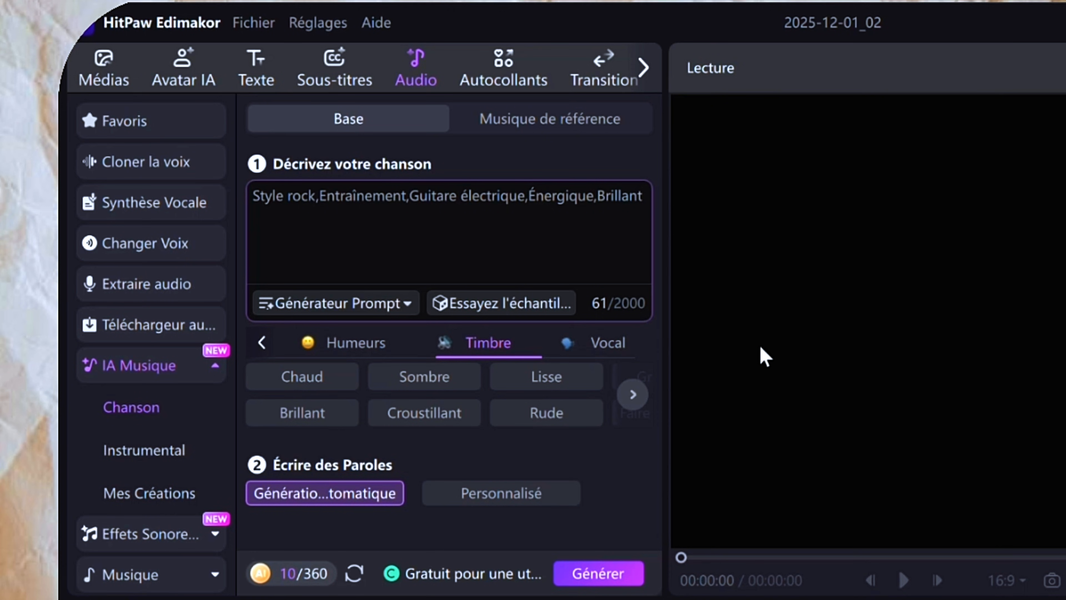
pyautogui.click(611, 351)
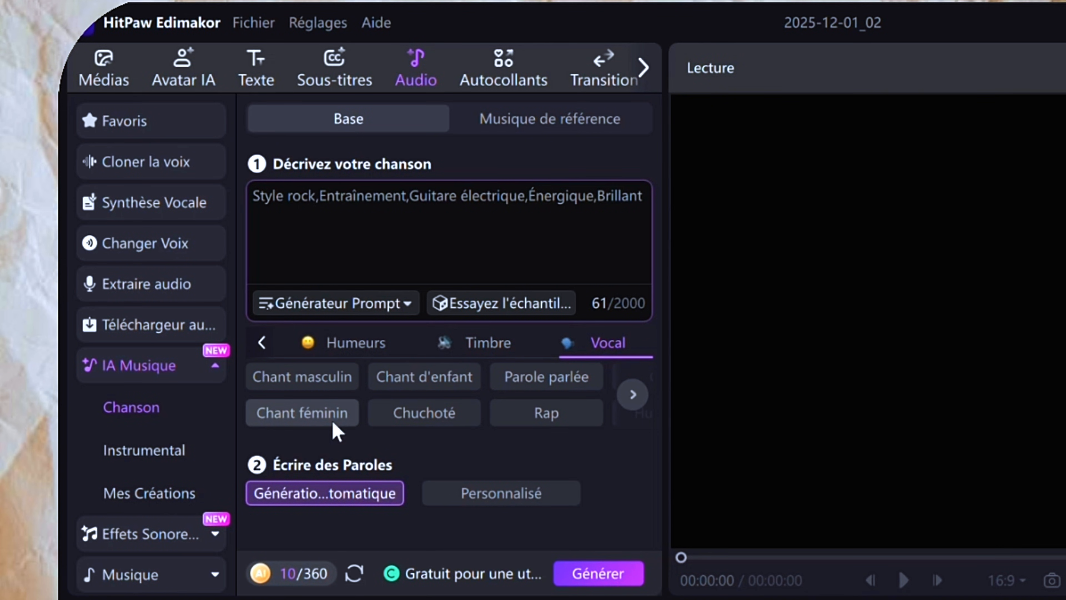
pyautogui.click(290, 414)
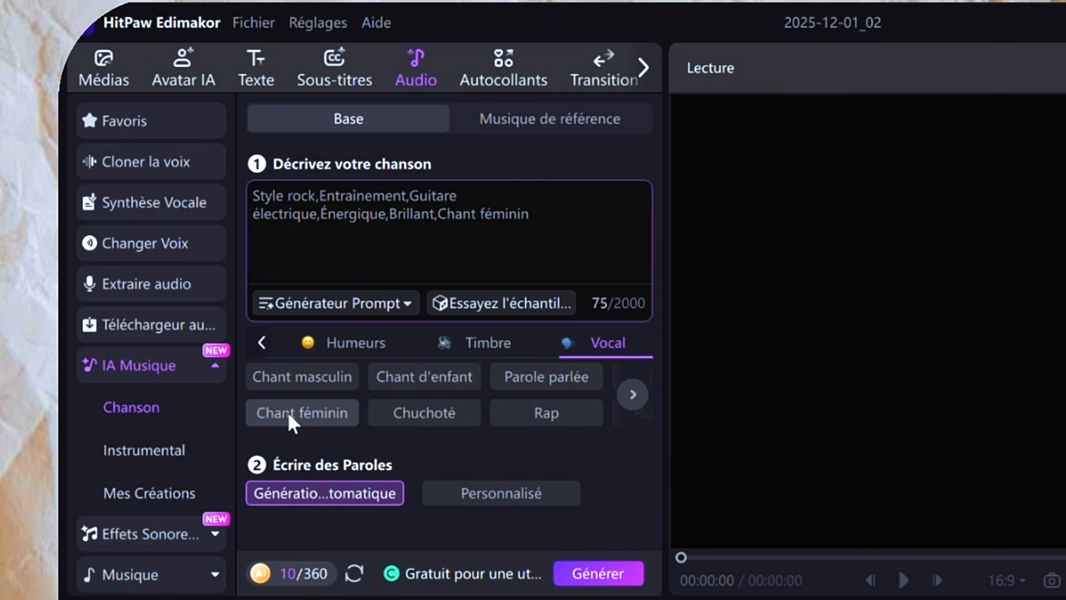
pyautogui.click(633, 394)
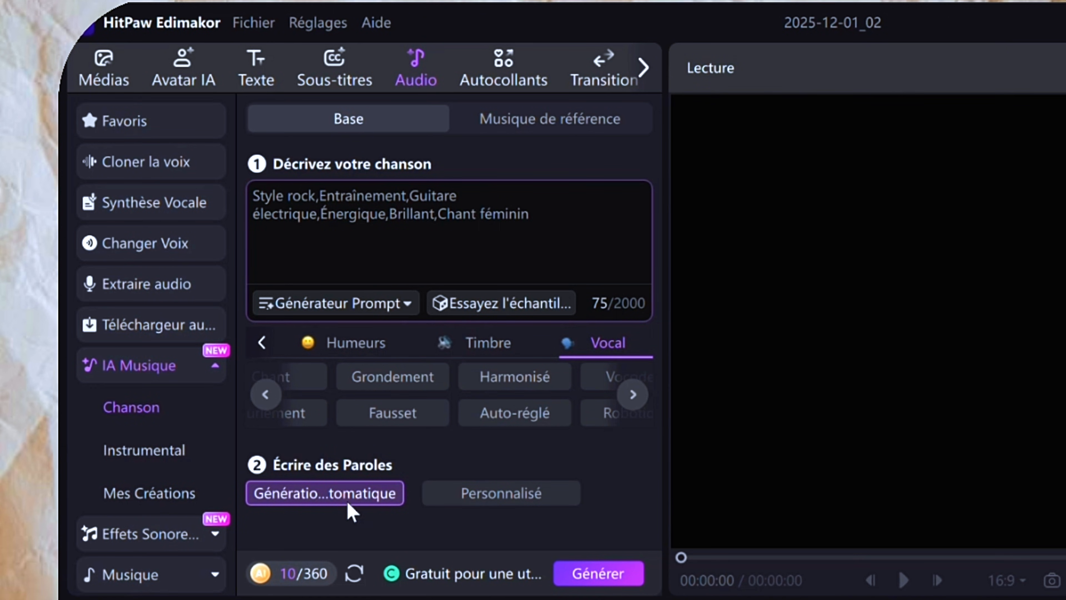
# Switch the lyrics to Personnalisé, paste the prepared French lyrics ending in "je suis né pour briller", and generate the song.
pyautogui.click(500, 495)
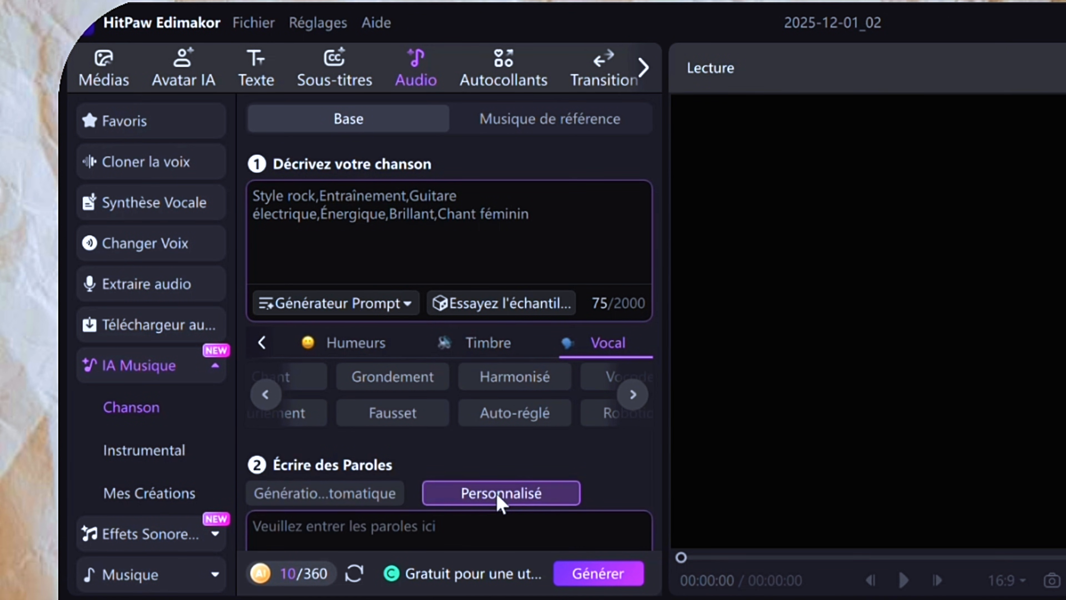
pyautogui.scroll(-3, 499, 502)
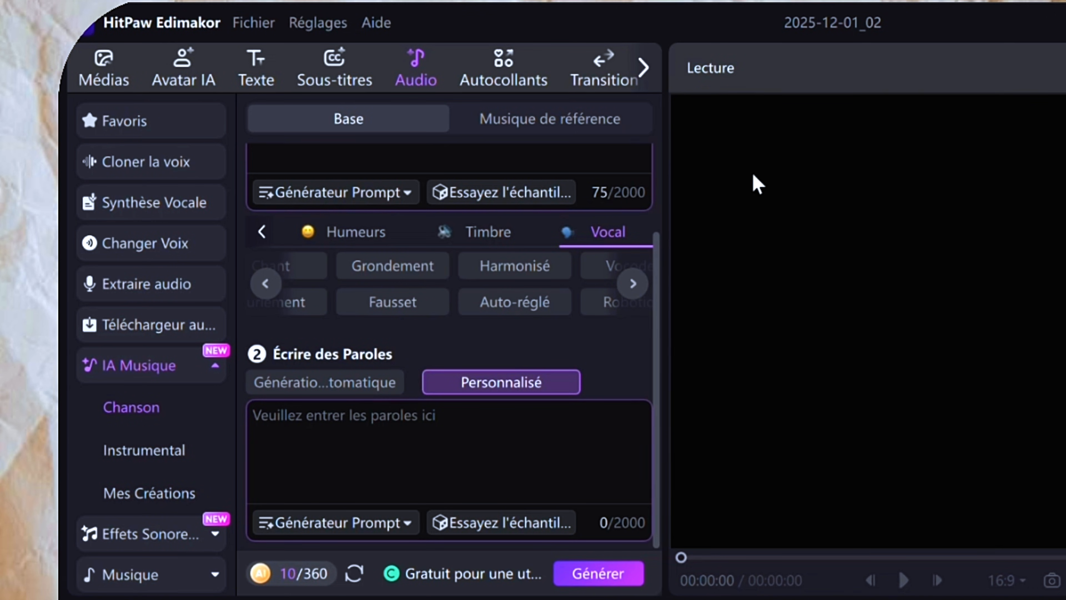
pyautogui.click(450, 429)
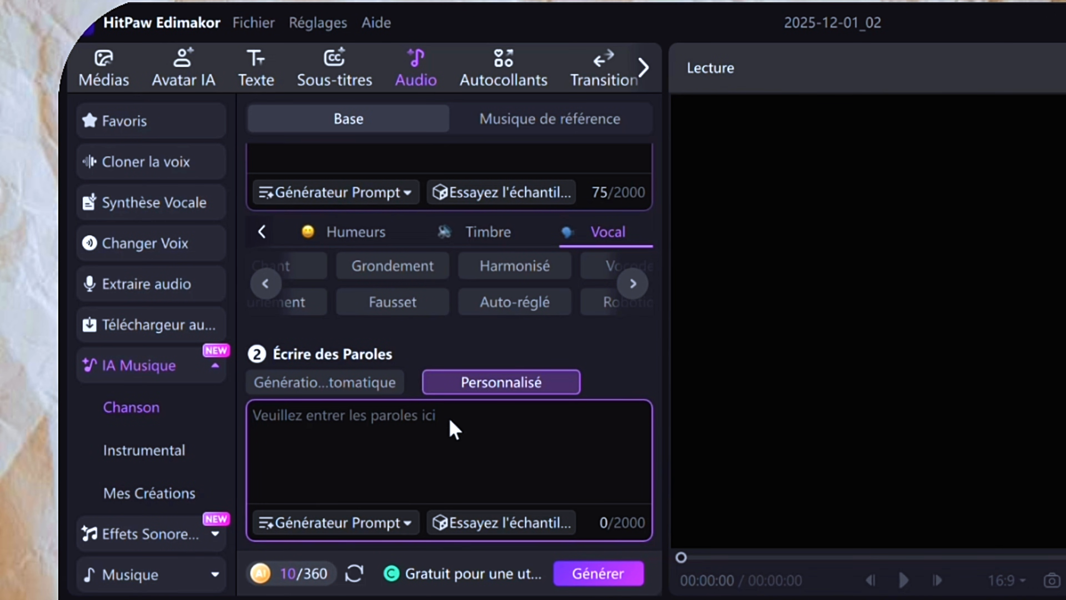
pyautogui.hotkey('ctrl', 'v')
pyautogui.scroll(-2, 613, 518)
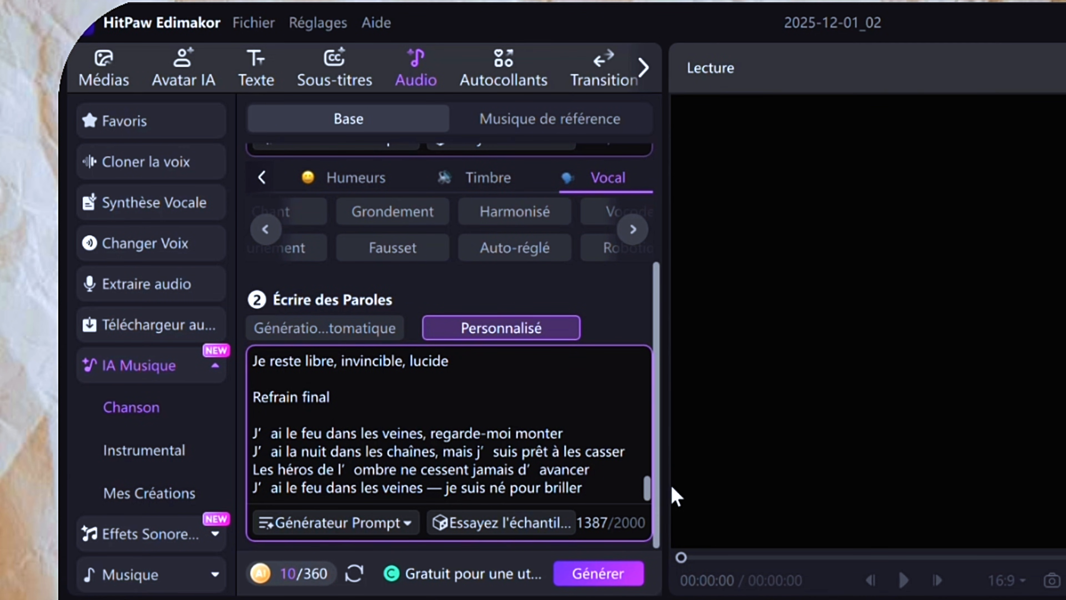
pyautogui.click(604, 576)
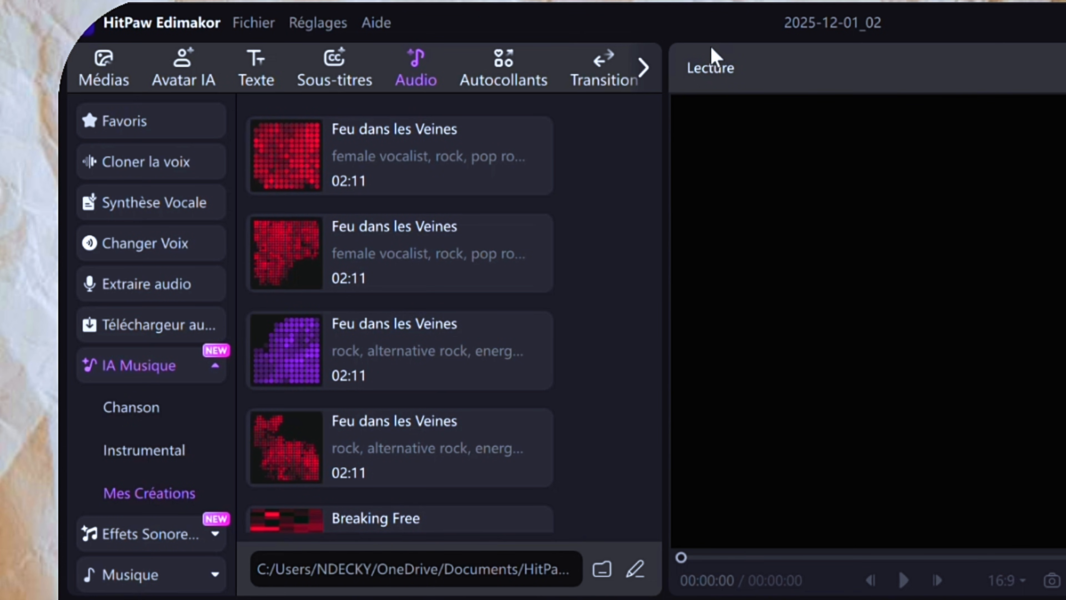
# Preview the first "Feu dans les Veines" creation, then add it to the timeline without automatic subtitles.
pyautogui.moveTo(417, 137)
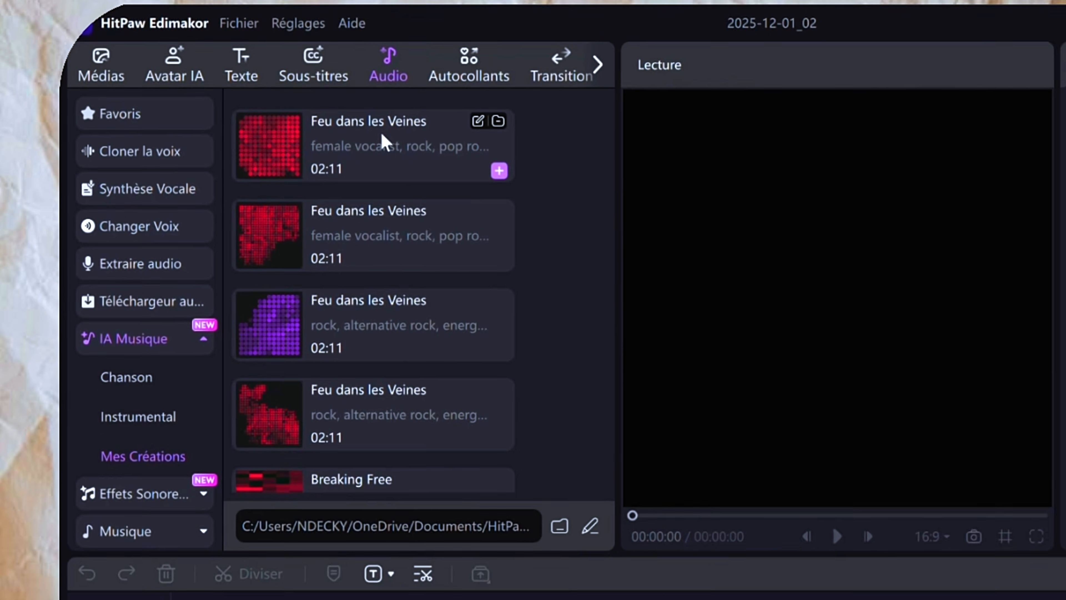
pyautogui.click(409, 143)
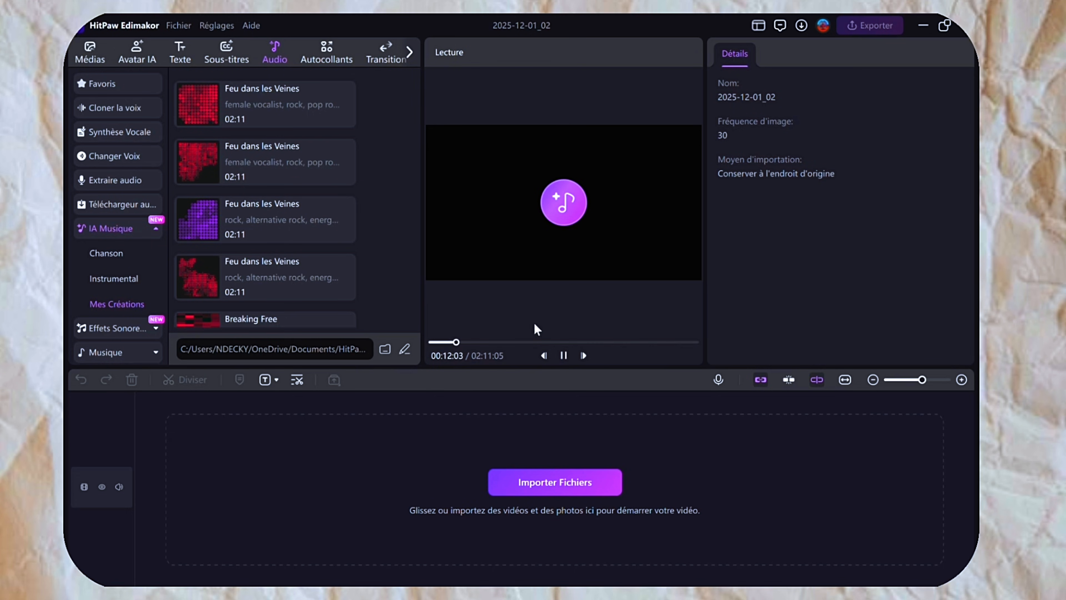
pyautogui.click(565, 354)
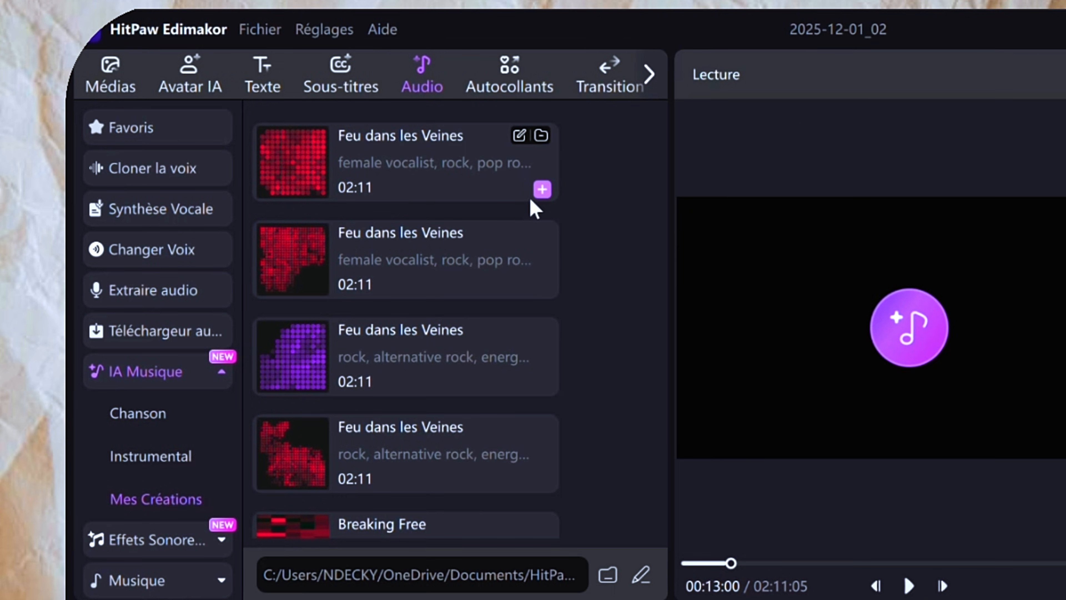
pyautogui.click(540, 195)
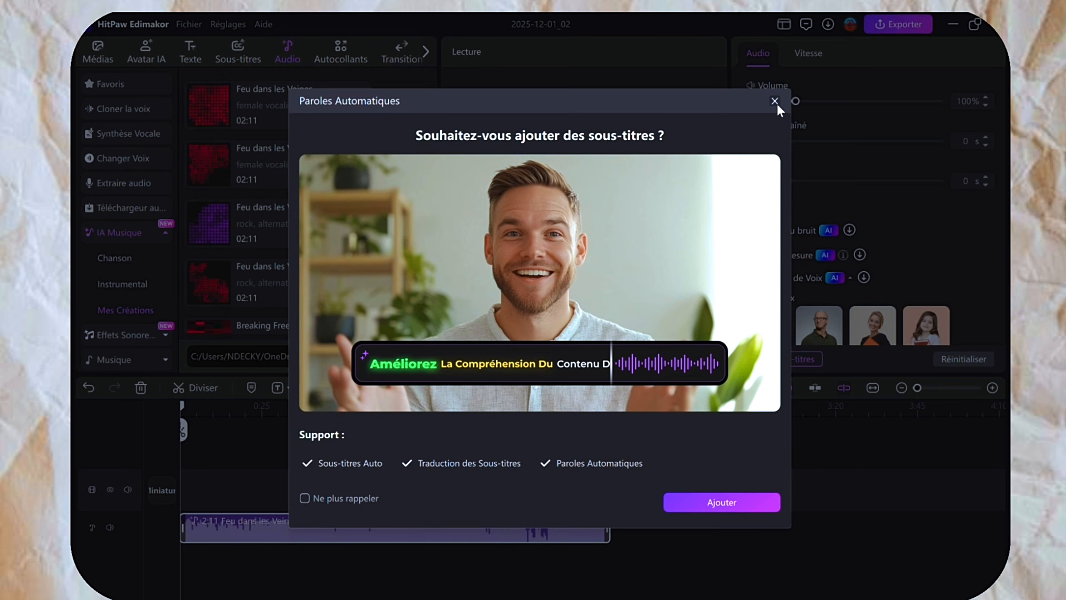
pyautogui.click(774, 102)
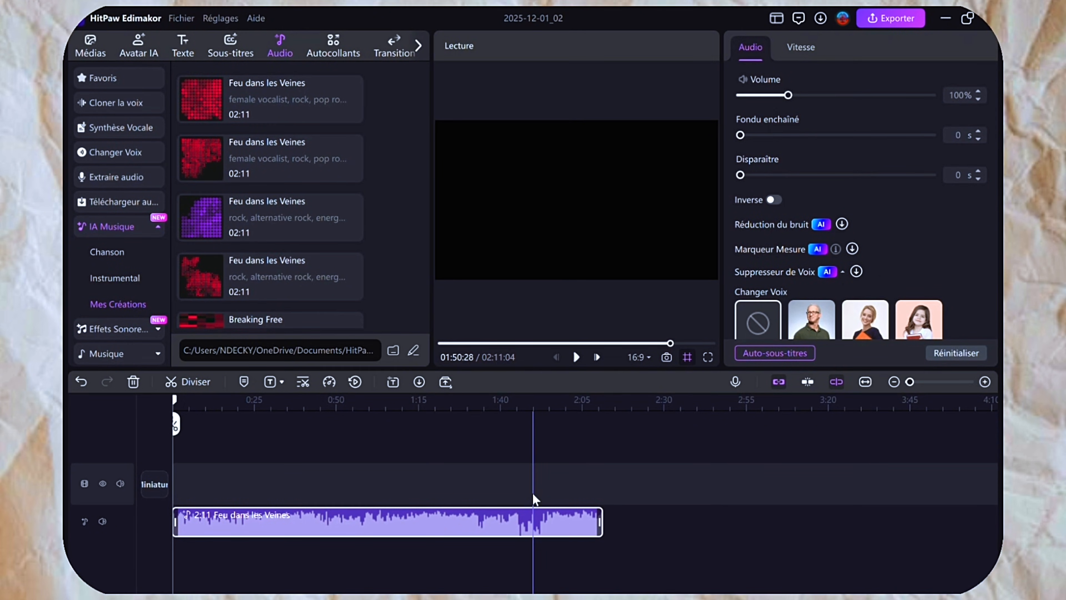
# Split the song on the timeline at 00:11:29 and delete the segment before the cut.
pyautogui.click(540, 502)
pyautogui.moveTo(532, 492); pyautogui.dragTo(212, 497)
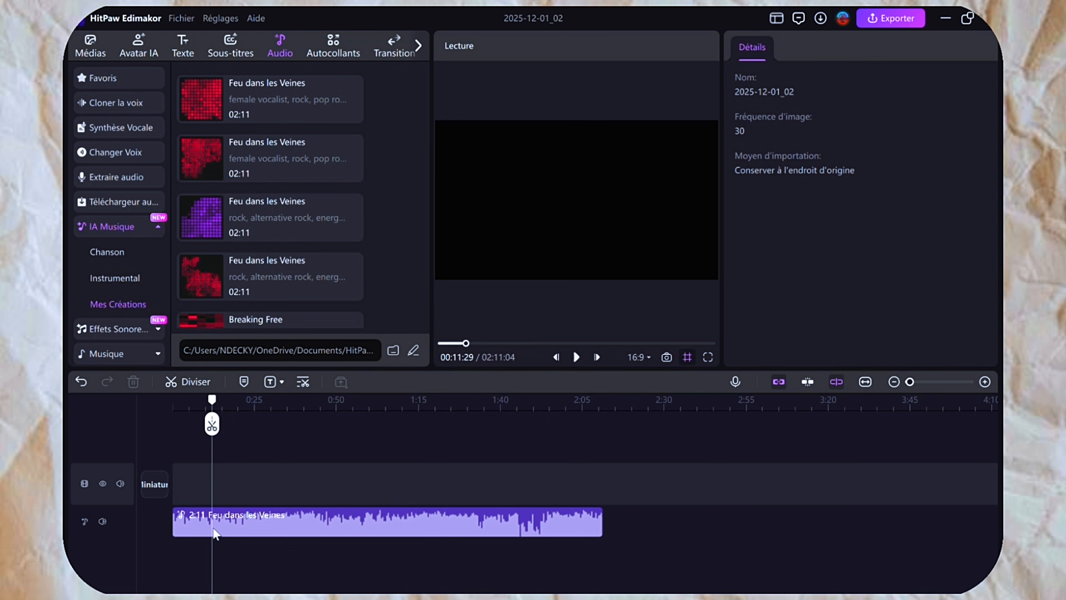
pyautogui.hotkey('ctrl', 'b')
pyautogui.click(187, 529)
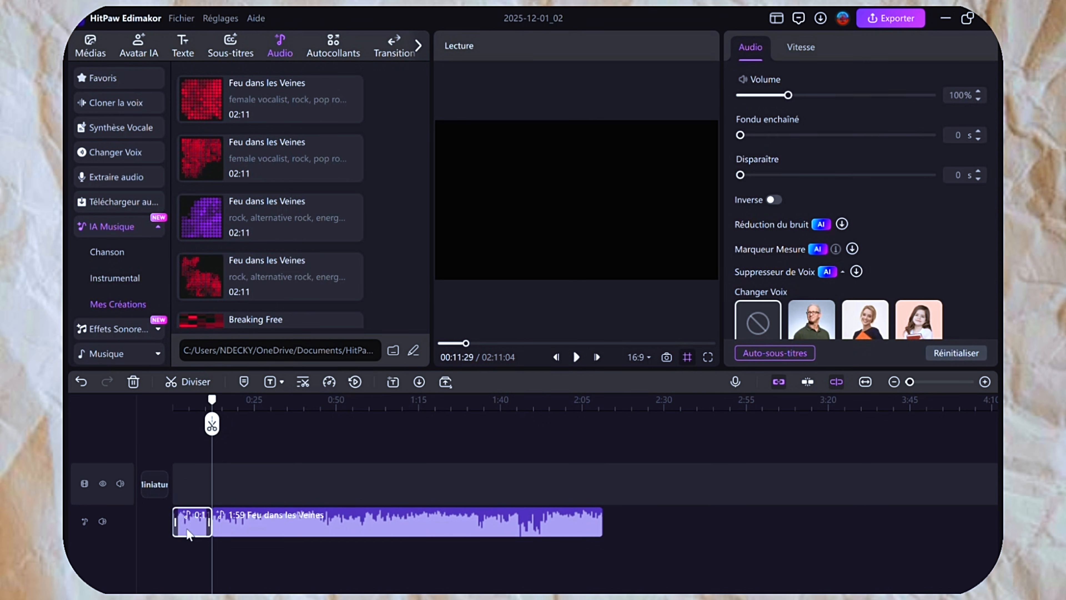
pyautogui.press('Delete')
# Split the remaining song clip at 00:21:24 and delete everything after the cut.
pyautogui.click(264, 489)
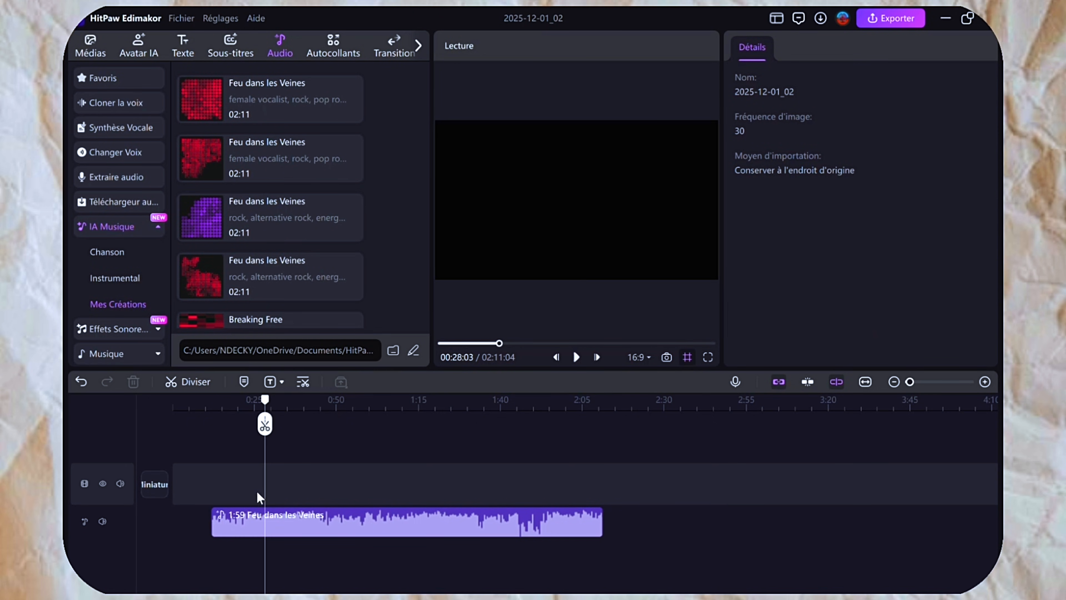
pyautogui.click(253, 489)
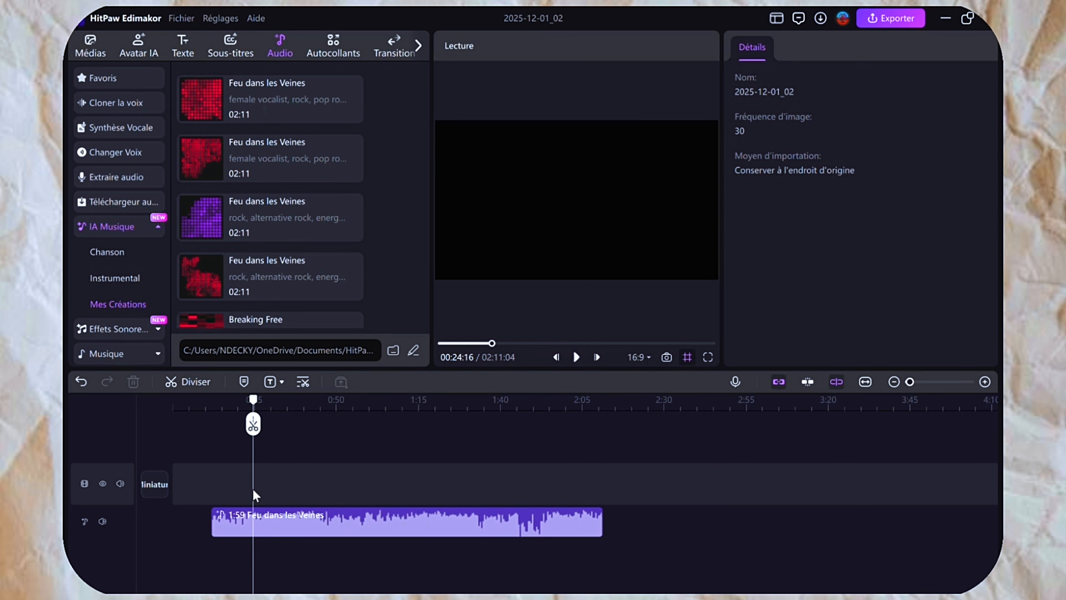
pyautogui.click(241, 517)
pyautogui.hotkey('ctrl', 'b')
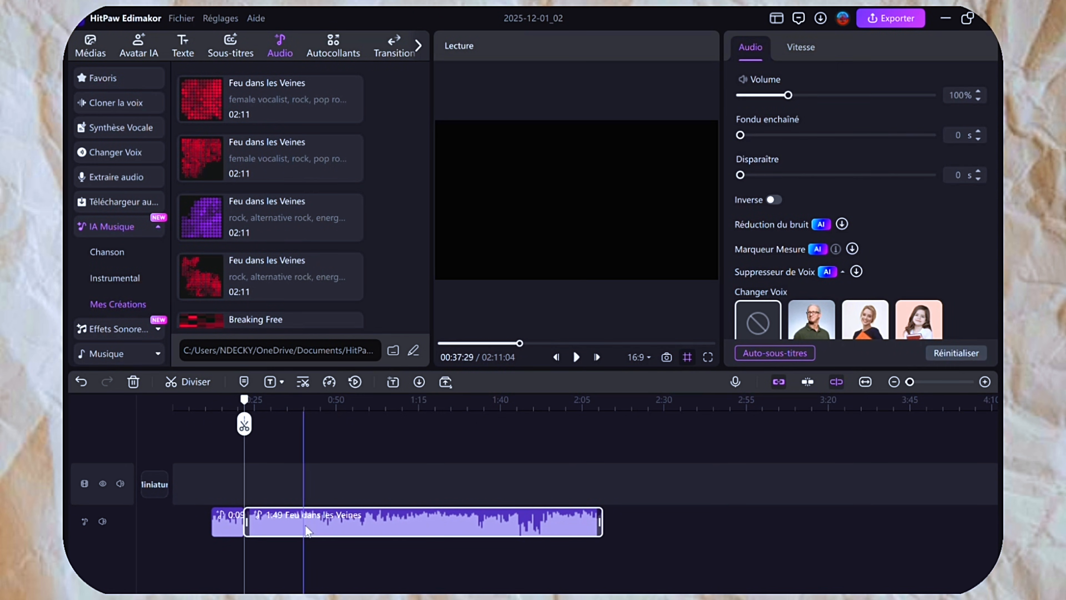
pyautogui.press('Delete')
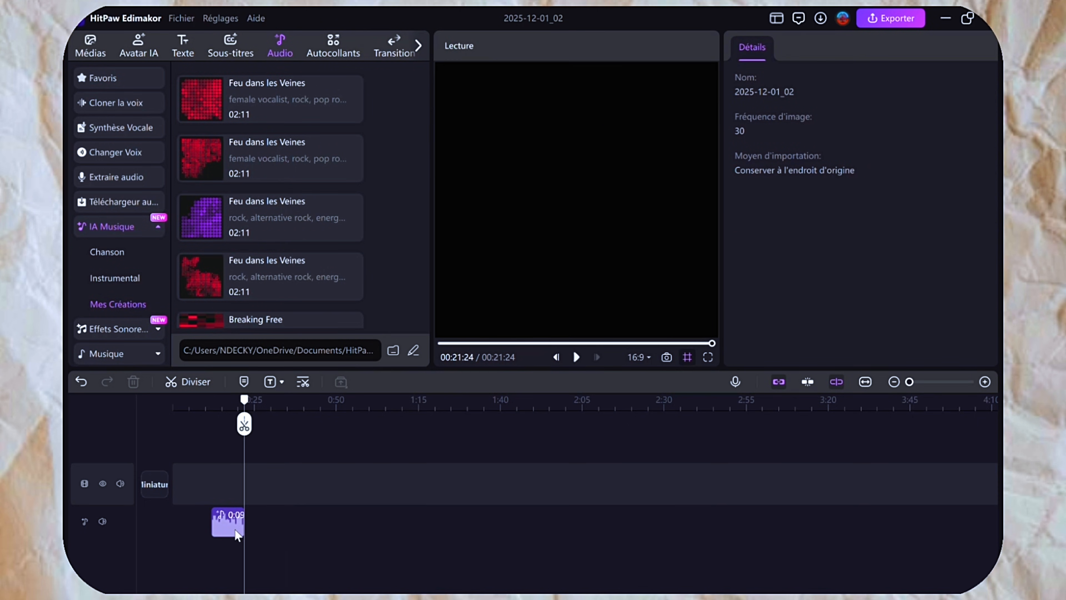
# Move the trimmed song clip to the start of the timeline and play it from the beginning to check it.
pyautogui.moveTo(234, 528); pyautogui.dragTo(186, 517)
pyautogui.click(186, 519)
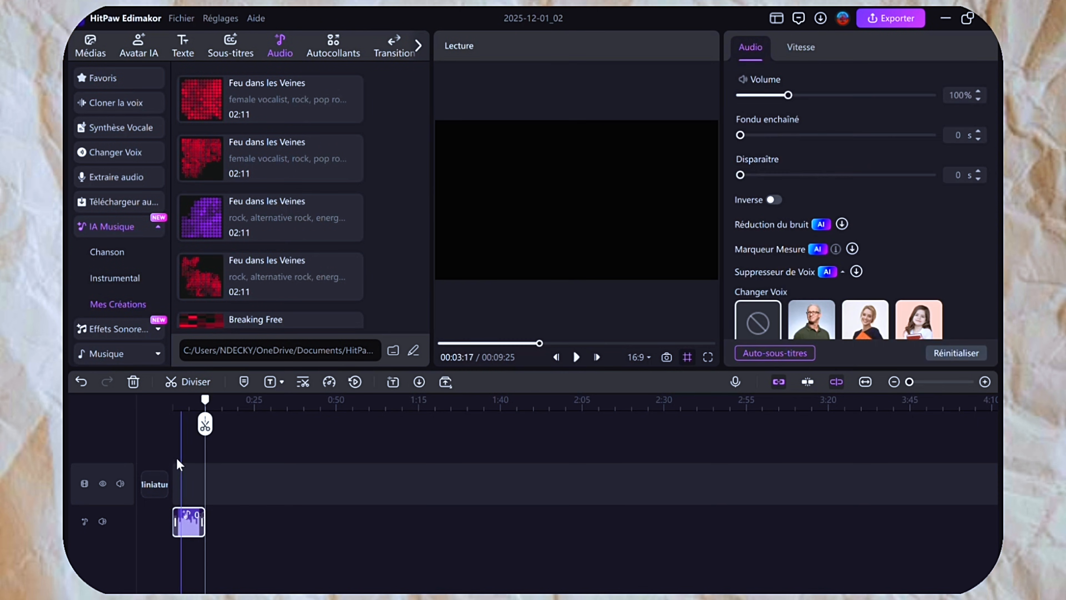
pyautogui.moveTo(181, 403); pyautogui.dragTo(159, 404)
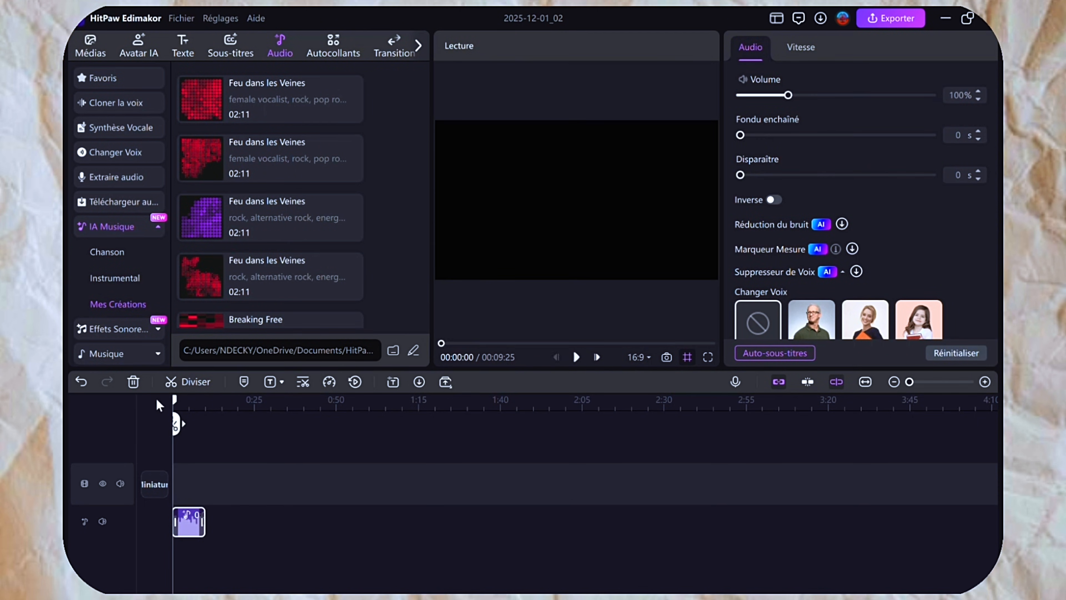
pyautogui.press('space')
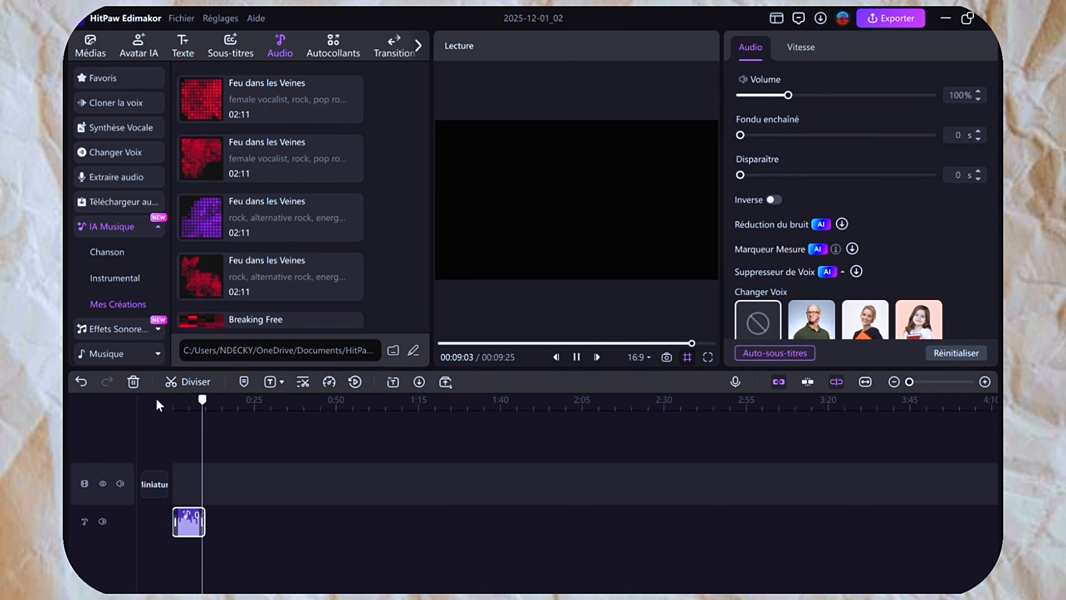
pyautogui.press('space')
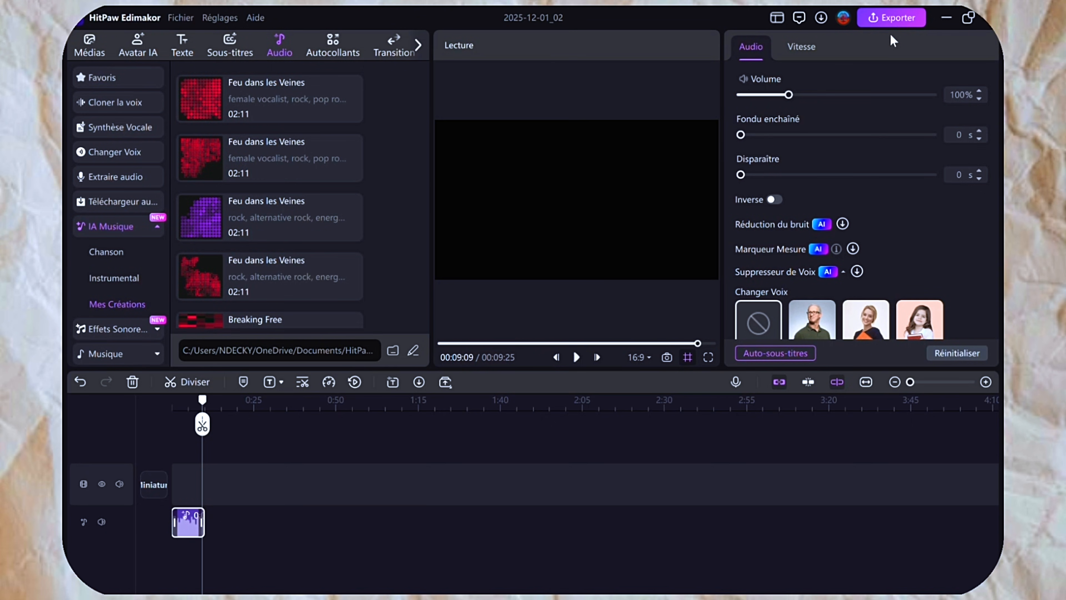
# Export the trimmed song as an audio file and close the export dialog.
pyautogui.click(891, 18)
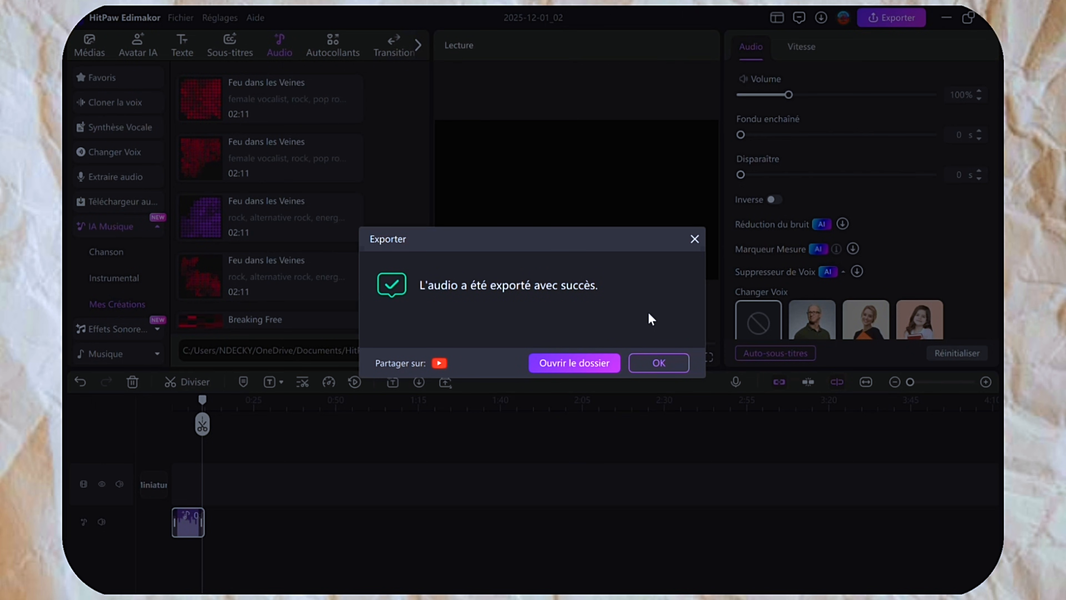
pyautogui.click(670, 362)
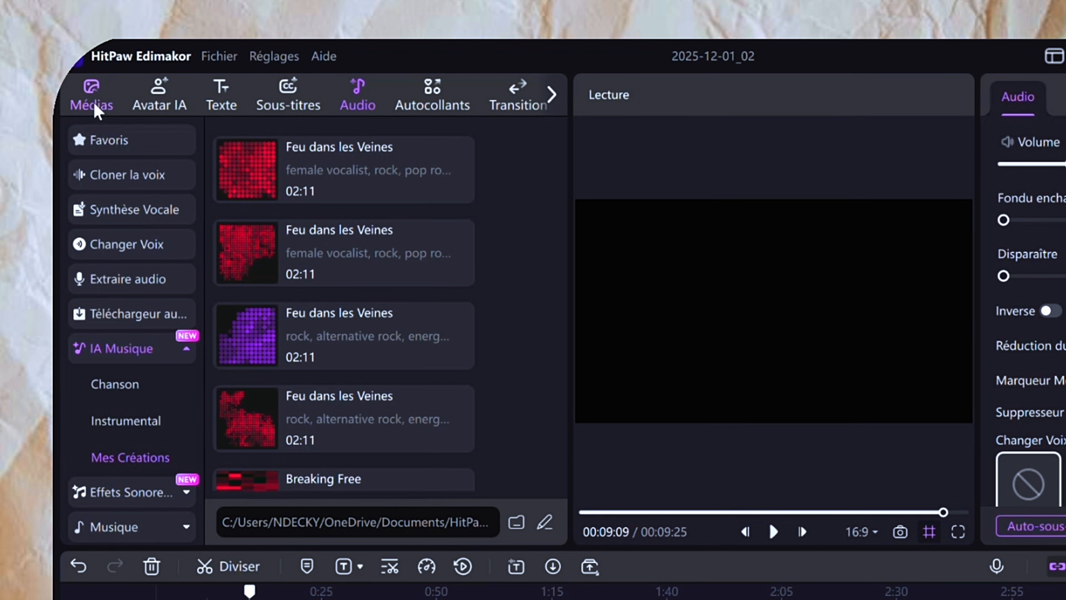
# Open the AI image generator in text-to-image mode and choose Google Nano Banana Pro as the model.
pyautogui.click(94, 107)
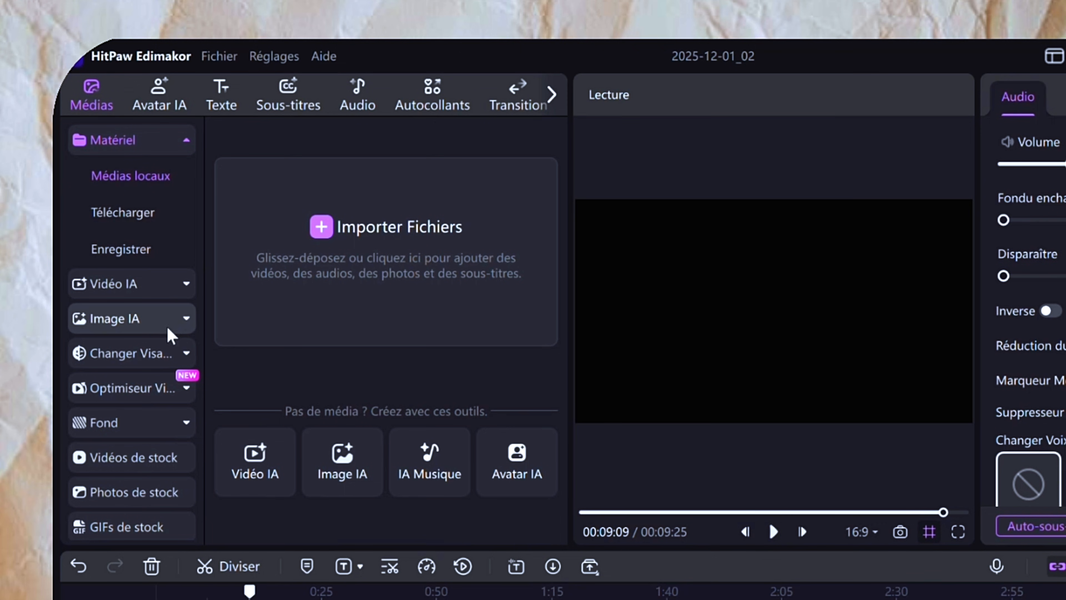
pyautogui.click(159, 328)
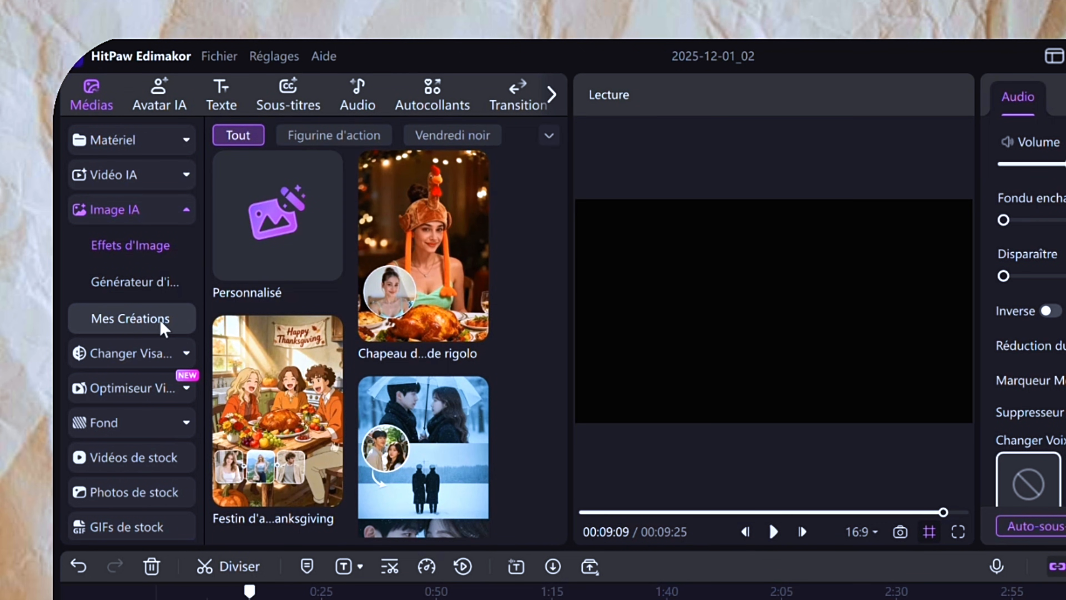
pyautogui.click(151, 288)
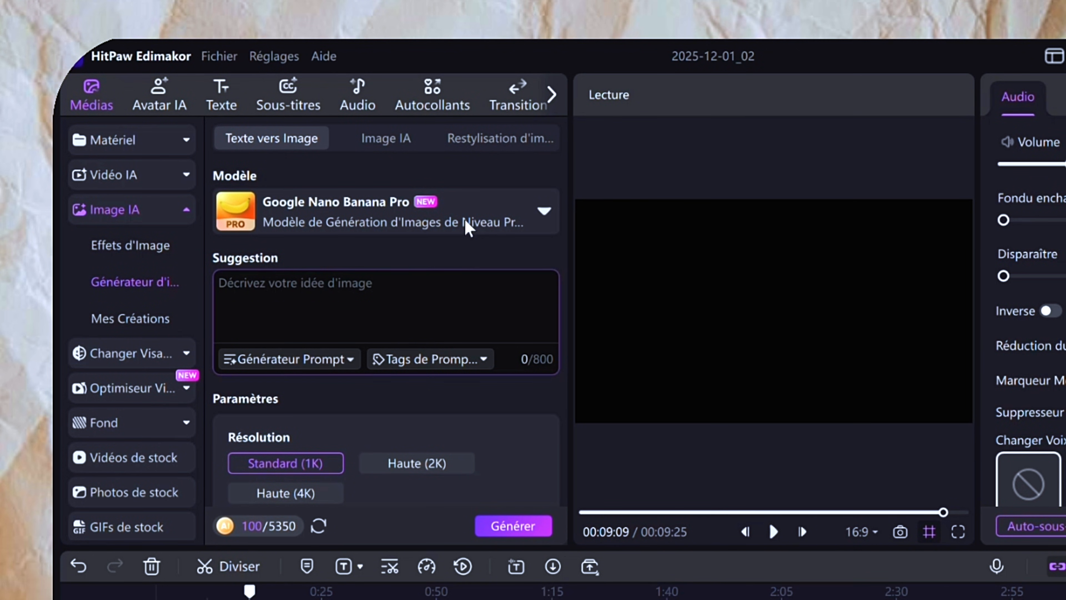
pyautogui.click(468, 228)
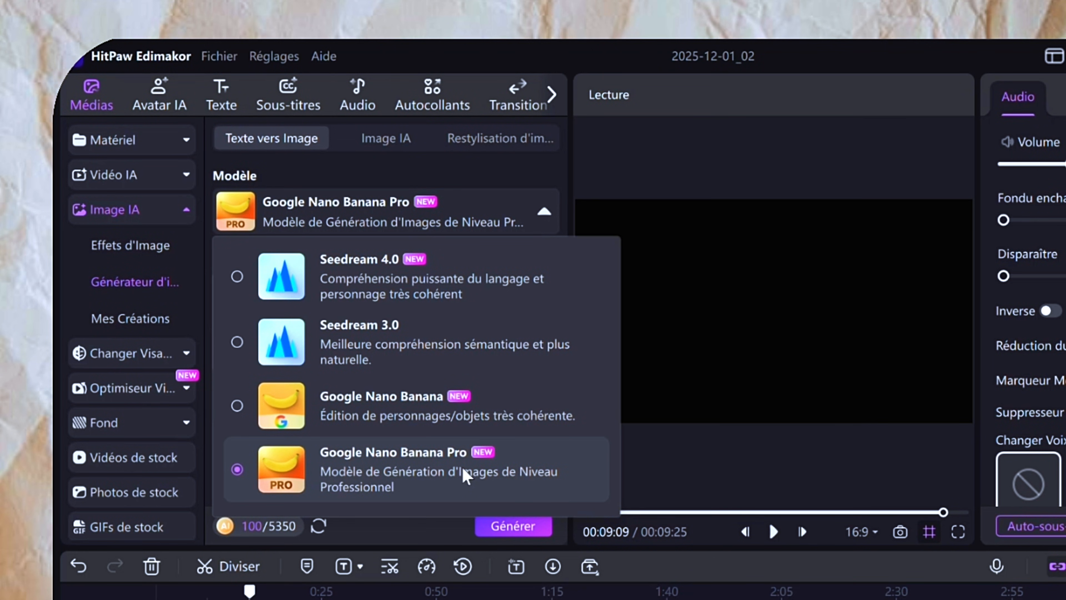
pyautogui.click(498, 471)
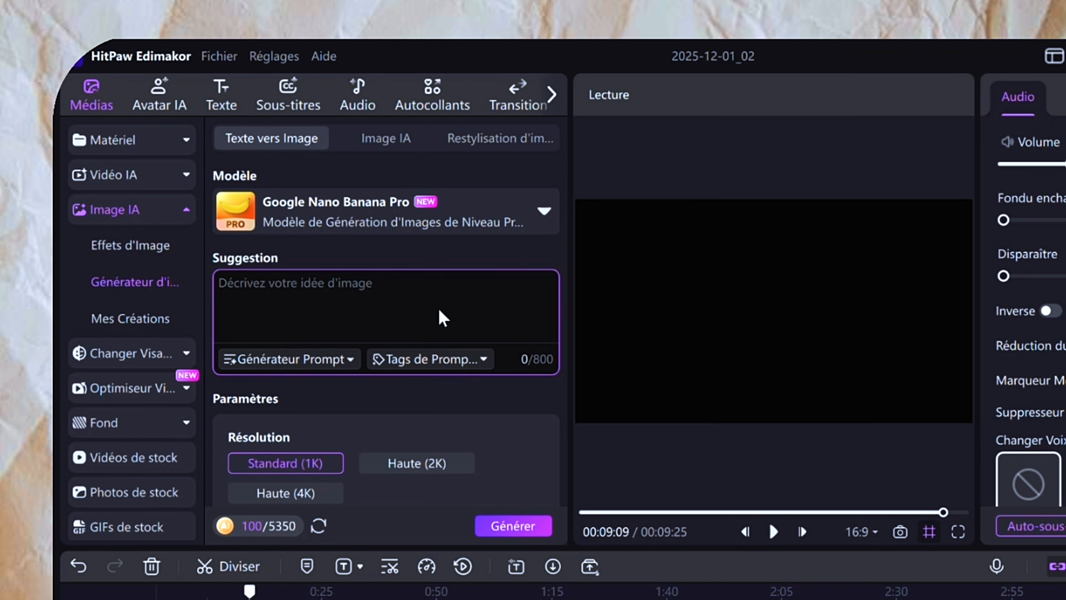
# Examine the reference upload and prompt options of the Image IA mode and return to text-to-image generation.
pyautogui.click(395, 148)
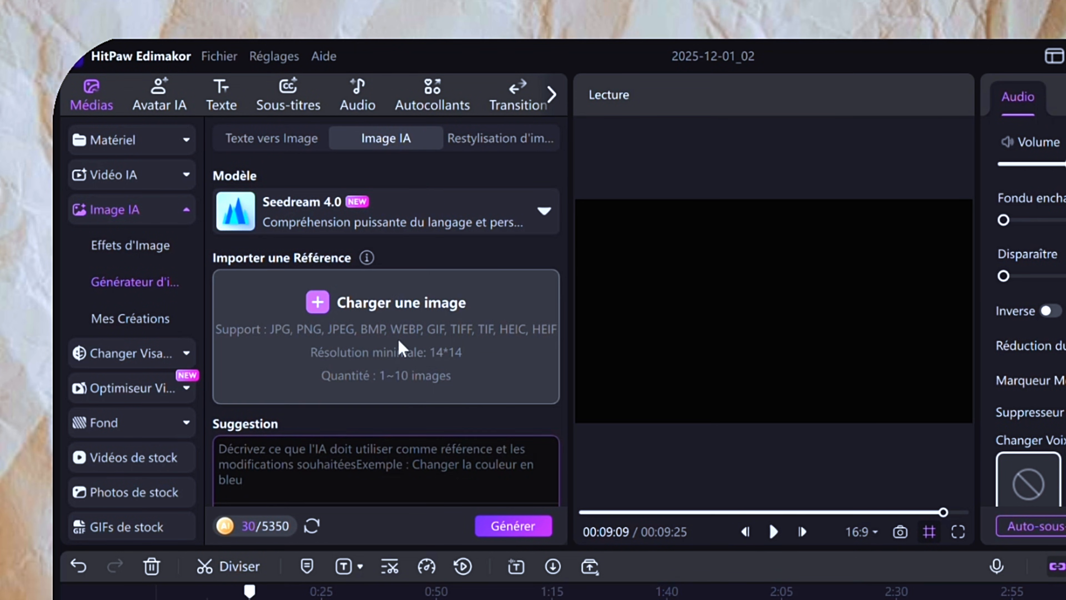
pyautogui.click(269, 143)
pyautogui.click(377, 144)
pyautogui.scroll(-3, 400, 339)
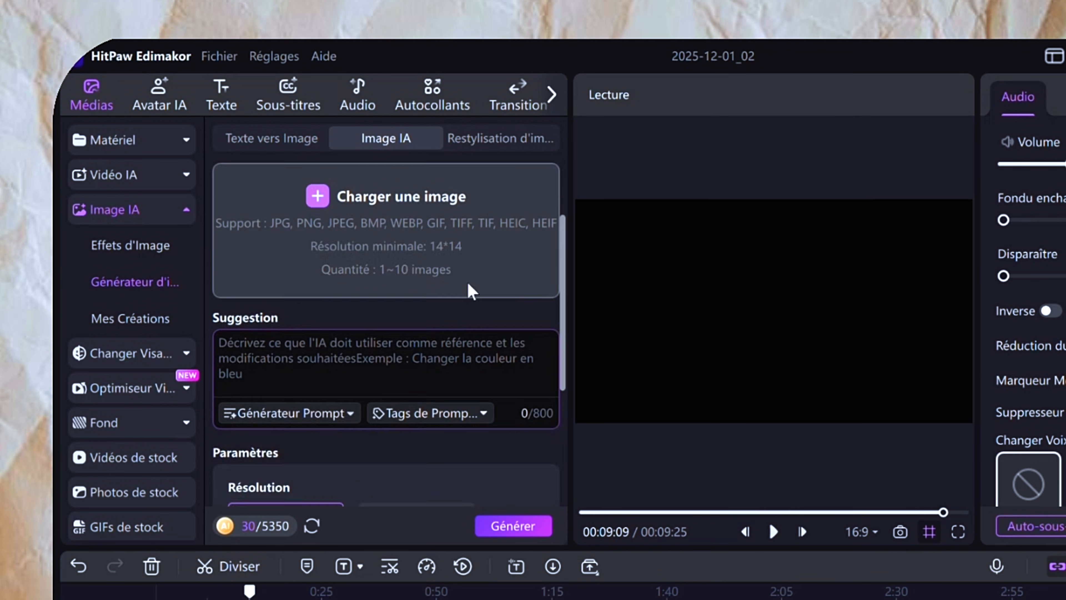
pyautogui.scroll(3, 375, 372)
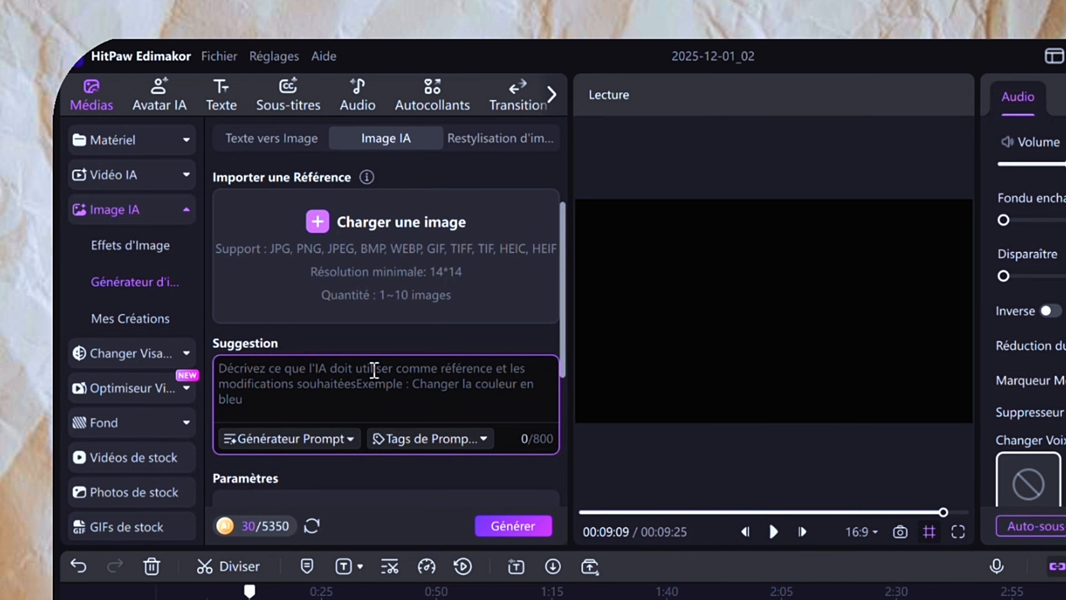
pyautogui.click(257, 144)
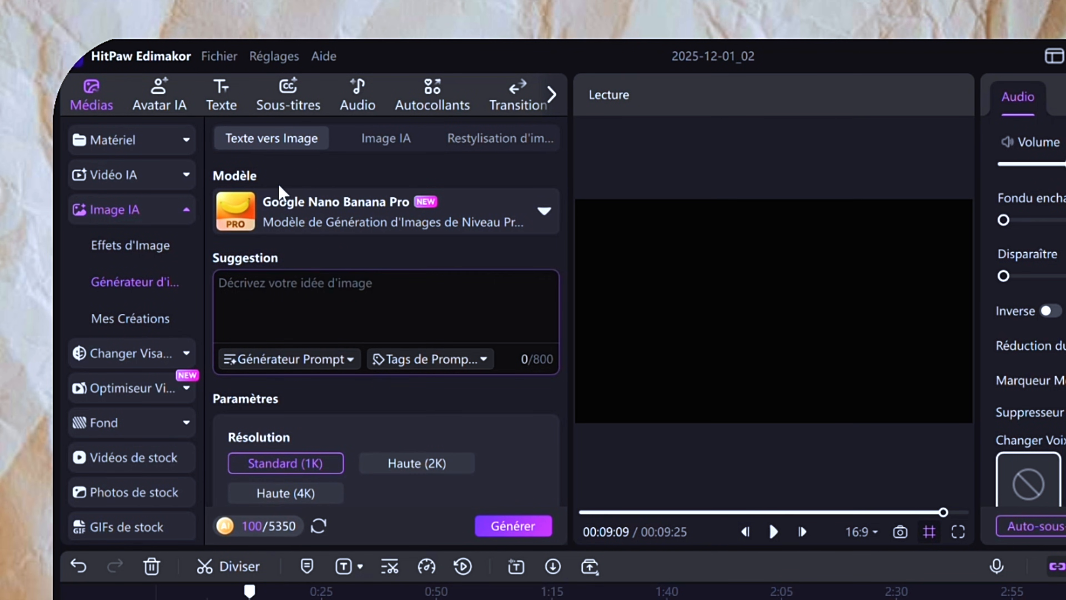
# Generate a Standard (1K) 16:9 image from a French prompt describing a tattooed rock singer with coloured hair and glasses, at a microphone before a burning building.
pyautogui.click(339, 309)
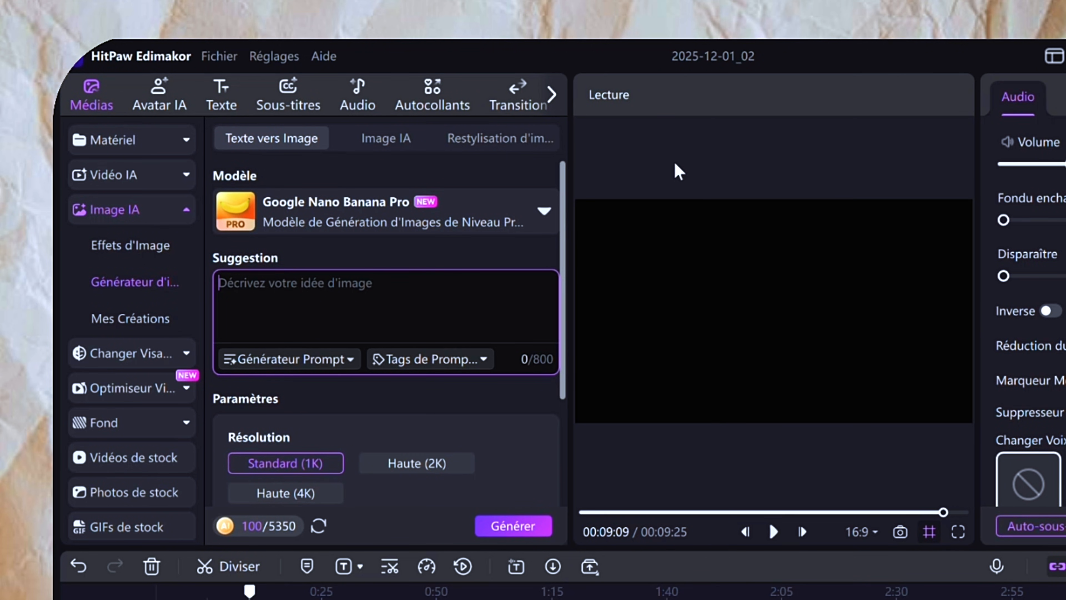
pyautogui.write('la chanteuse se tient debout devant un micro rock arriere plan immeuble en feu les cheveux coloré des lunette colore avec des tatoo sur le coup personne en face camera avec son micro elle regarde la camera micro un decalé pour voir sa bouche')
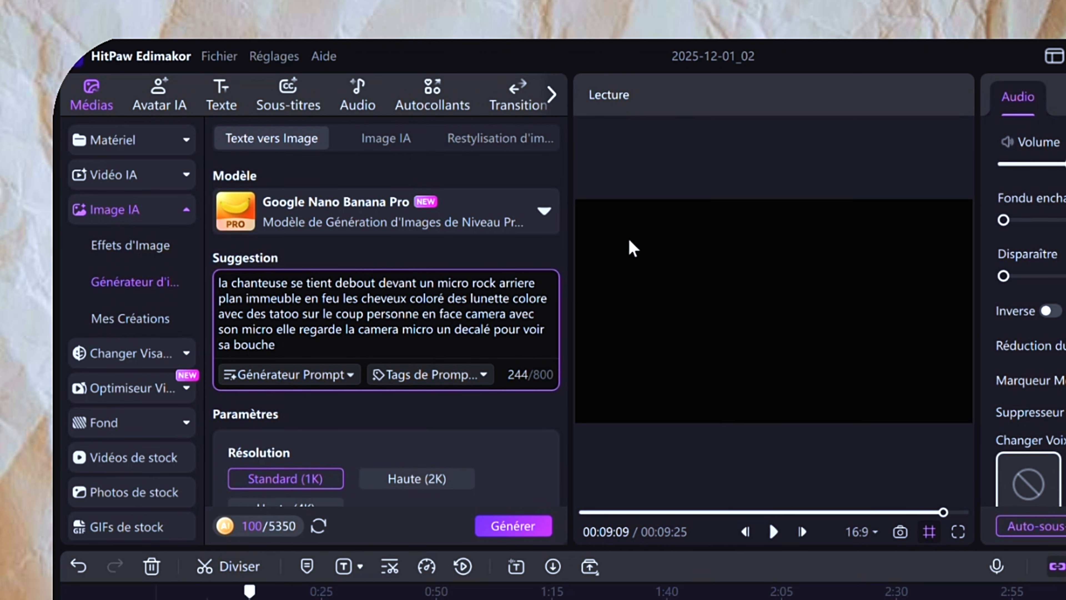
pyautogui.scroll(-3, 424, 342)
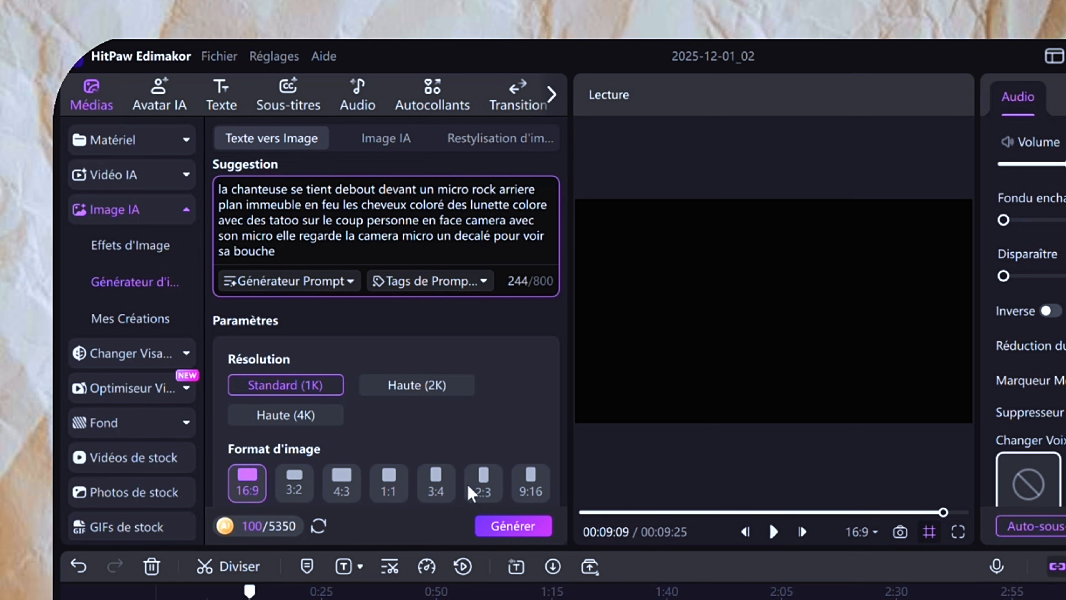
pyautogui.scroll(-3, 250, 500)
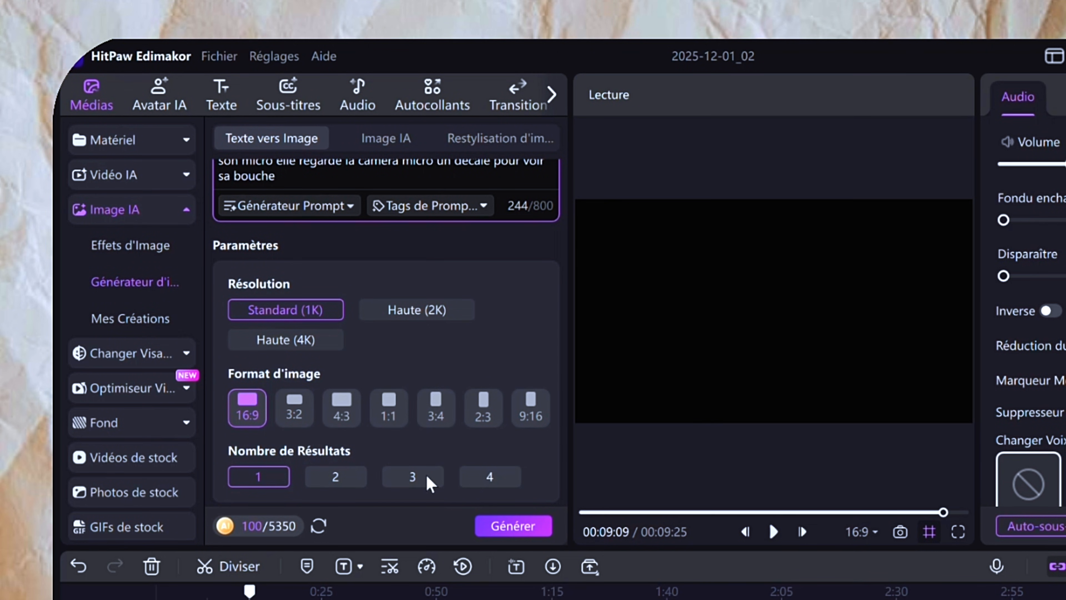
pyautogui.click(512, 530)
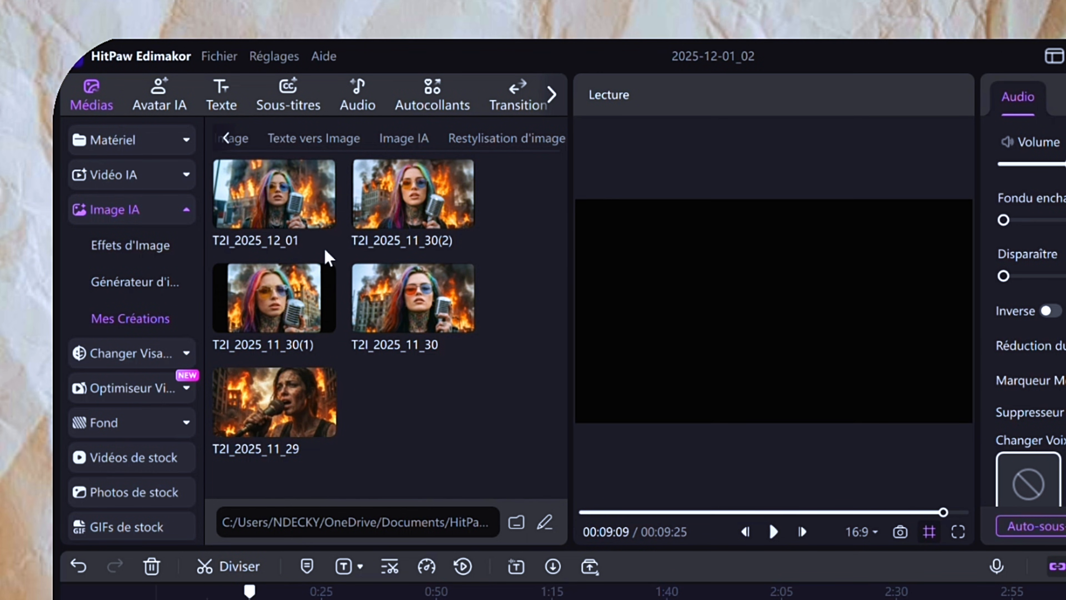
# Preview the generated singer images T2I_2025_12_01, T2I_2025_11_30(2) and T2I_2025_11_30(1) to compare them.
pyautogui.click(268, 219)
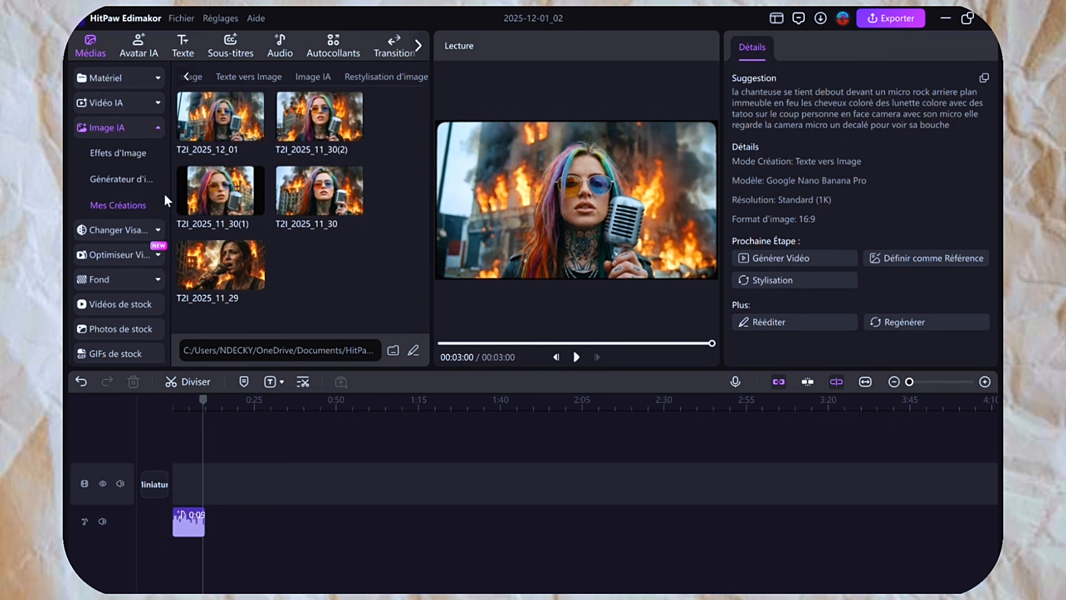
pyautogui.click(308, 105)
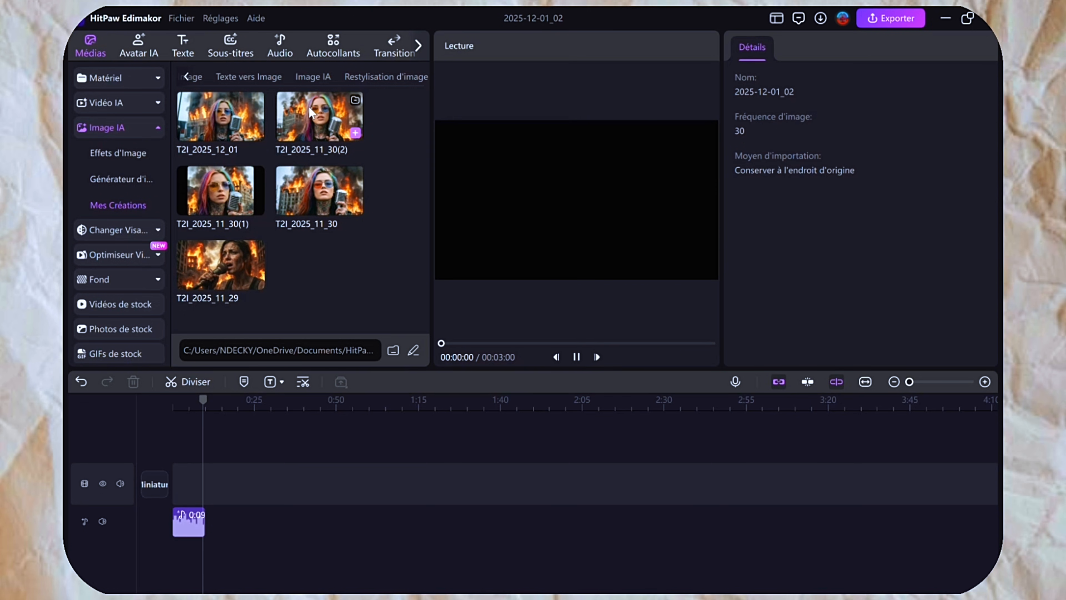
pyautogui.click(216, 200)
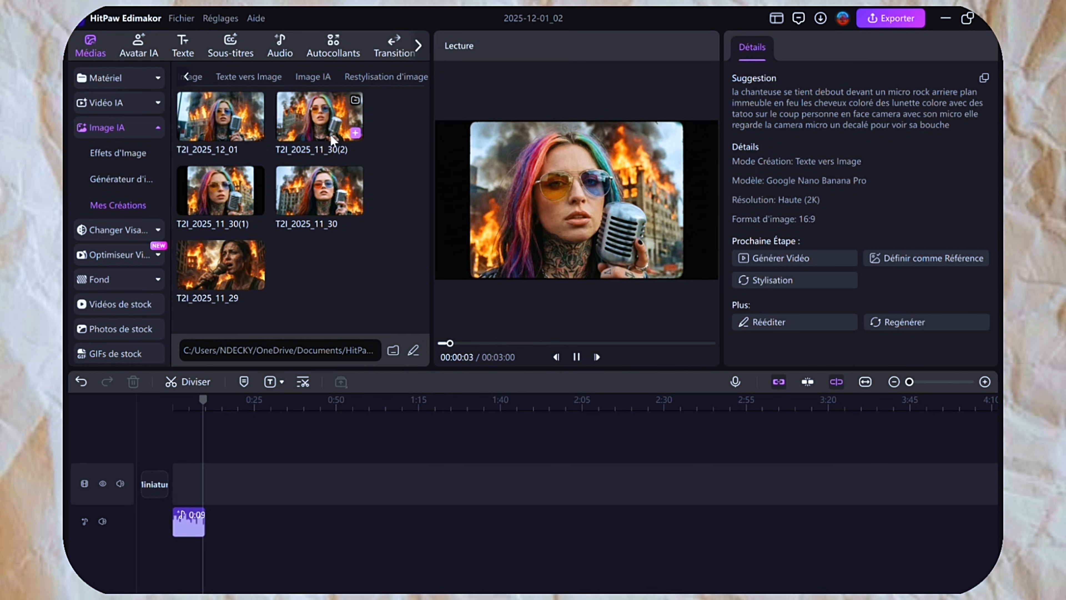
pyautogui.click(307, 122)
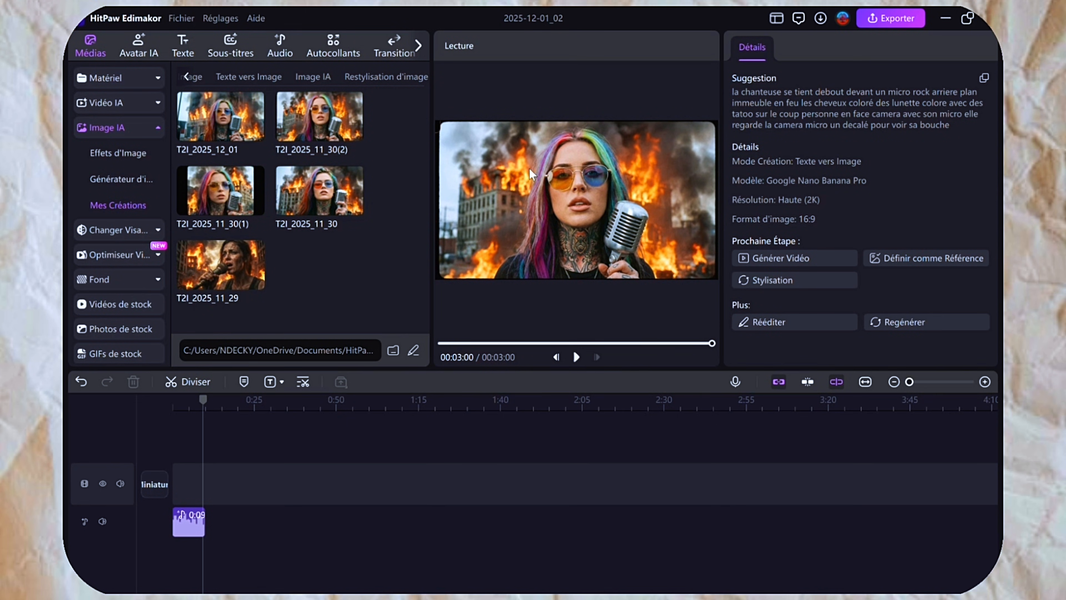
# Send the image T2I_2025_11_30(2) to image-to-video generation as a single 16:9 image.
pyautogui.rightClick(318, 120)
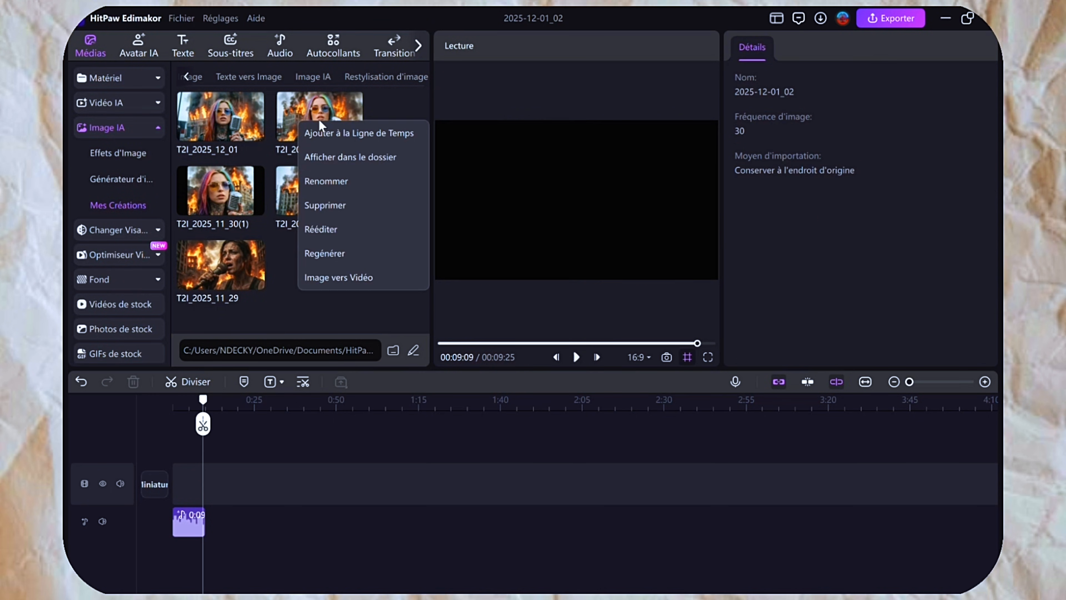
pyautogui.click(345, 278)
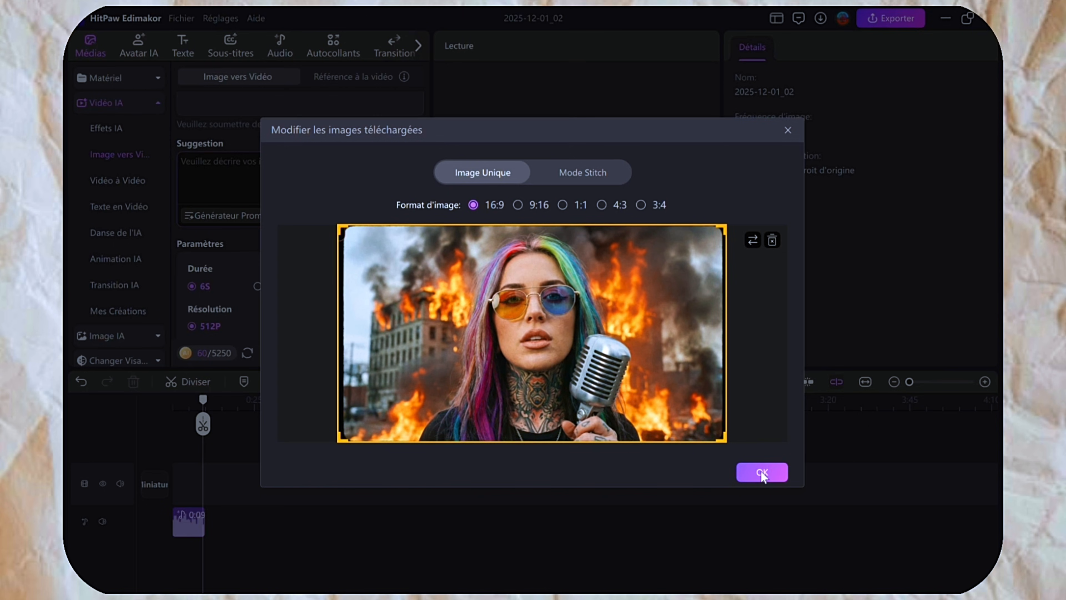
pyautogui.click(761, 472)
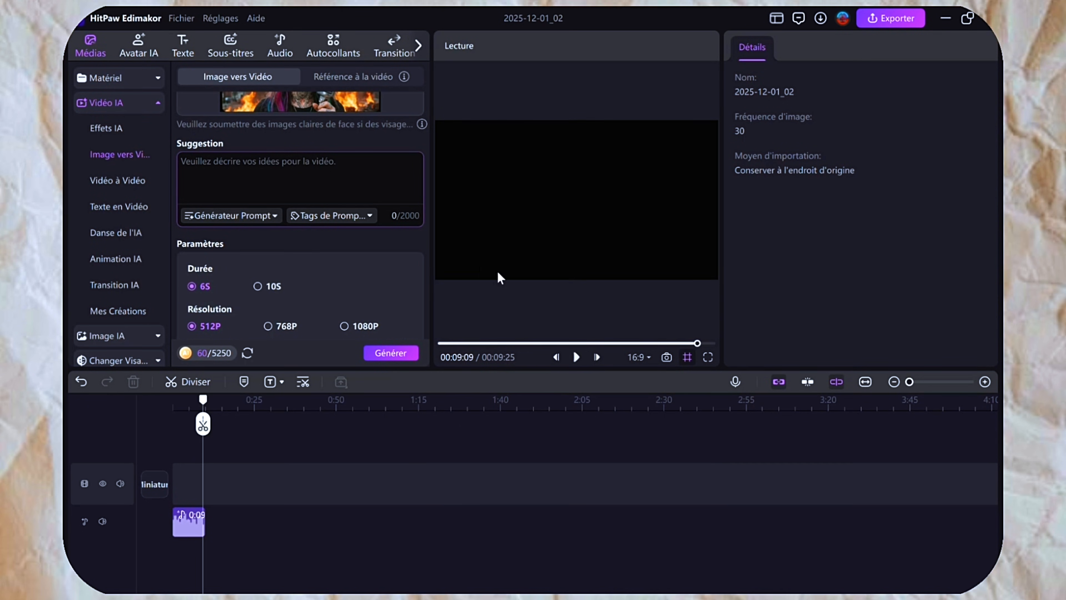
# Paste the video prompt describing the rebellious rock singer's animated stage performance with flashing lights, smoke and a slowly moving camera.
pyautogui.scroll(1, 315, 185)
pyautogui.scroll(3, 316, 185)
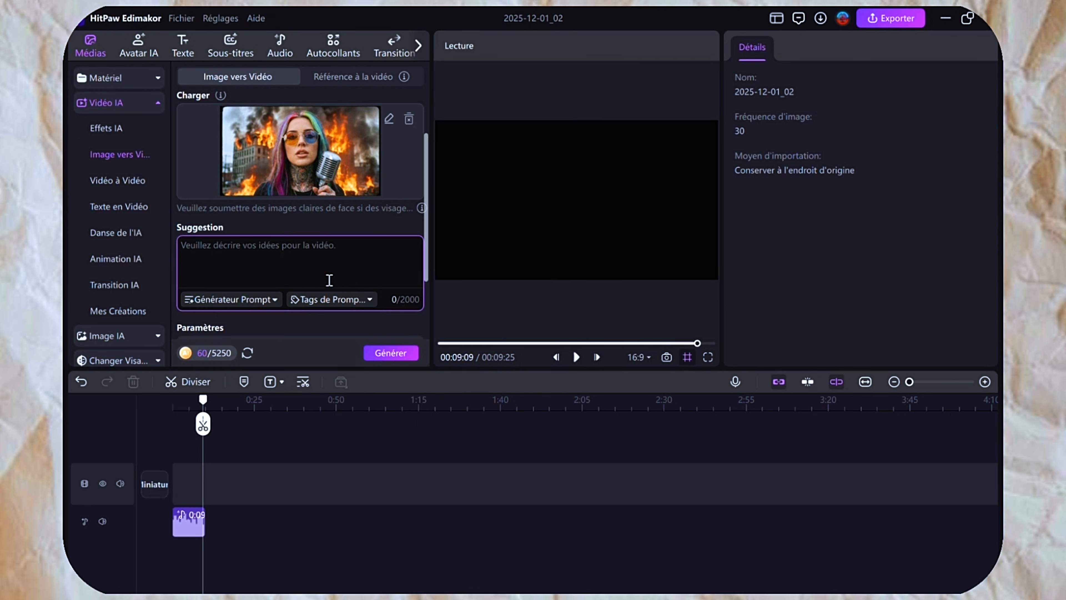
pyautogui.click(307, 273)
pyautogui.hotkey('ctrl', 'v')
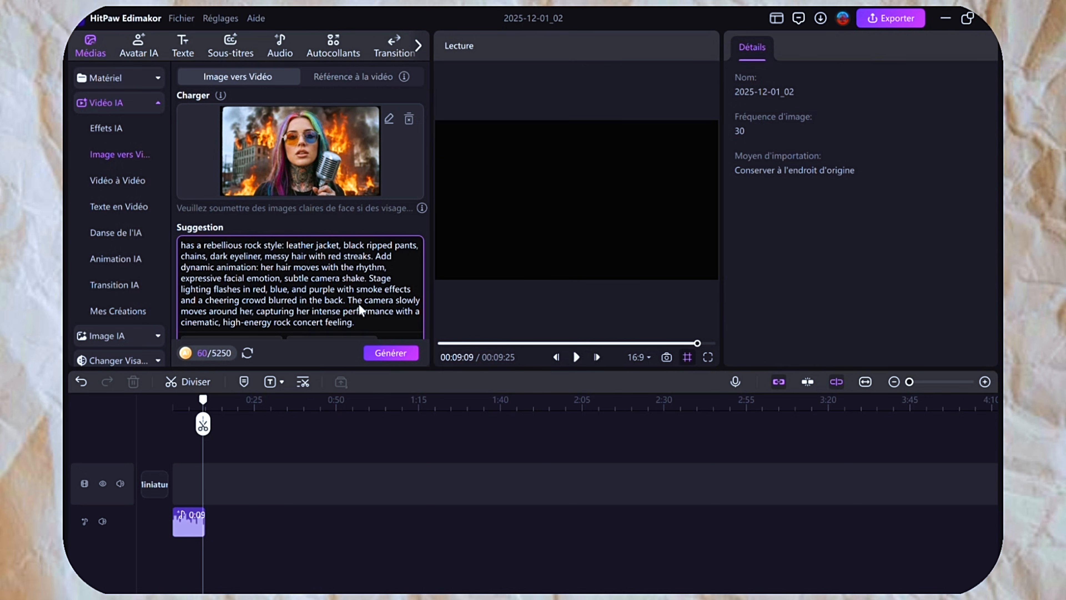
# Set the video duration to 10 s at 512P resolution and generate the video.
pyautogui.scroll(-3, 358, 303)
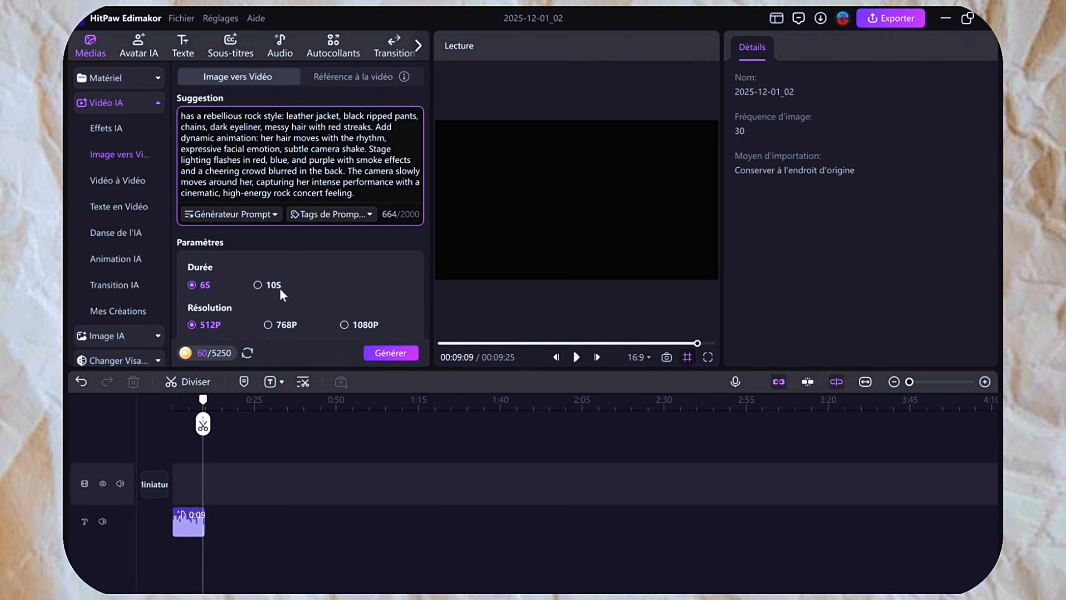
pyautogui.click(258, 285)
pyautogui.click(193, 286)
pyautogui.click(257, 285)
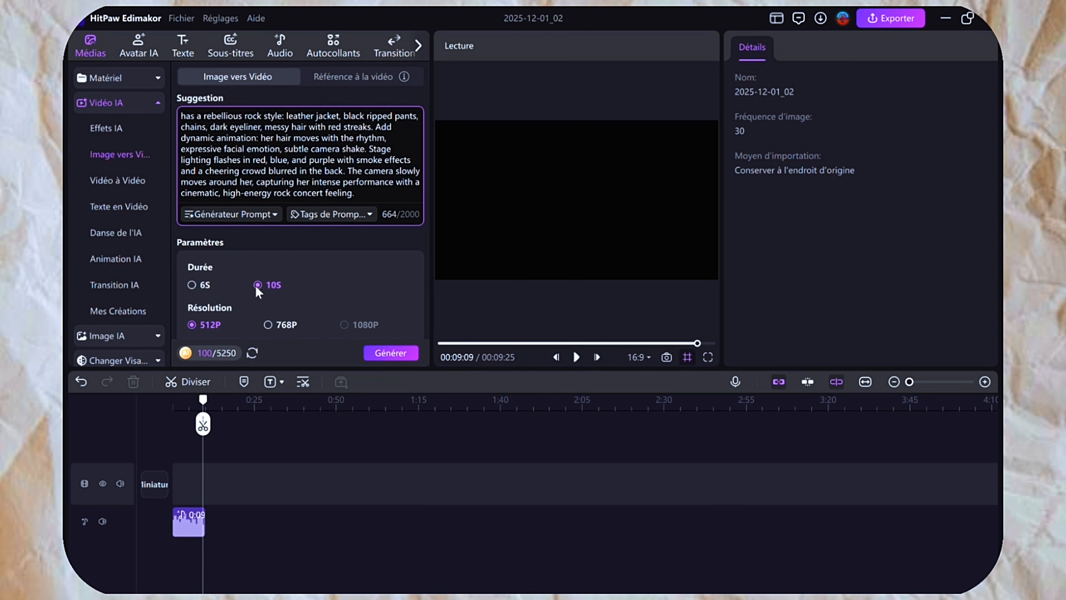
pyautogui.scroll(-1, 319, 299)
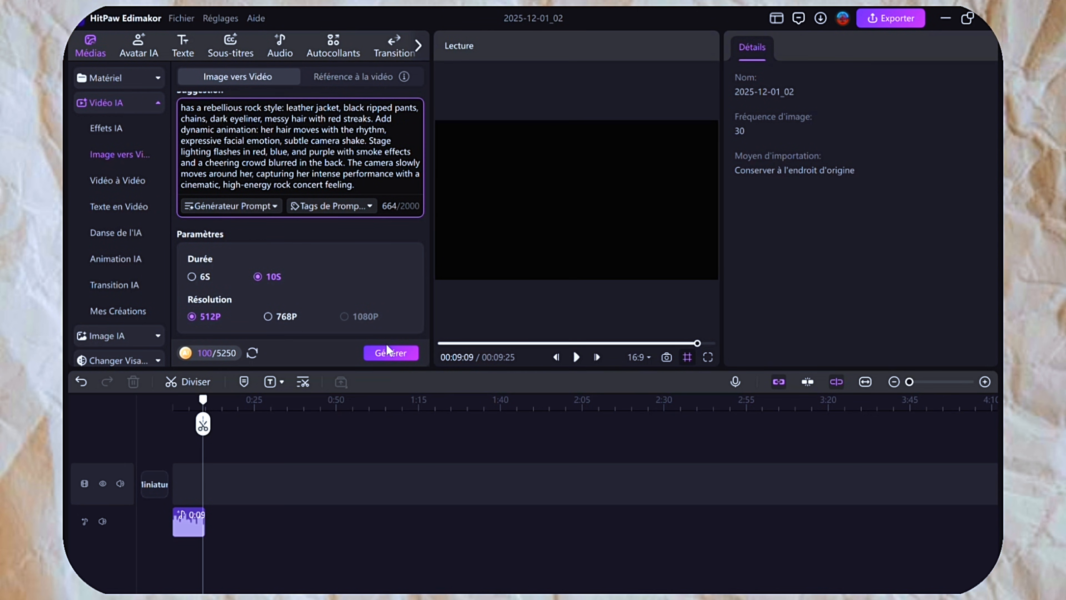
pyautogui.click(387, 354)
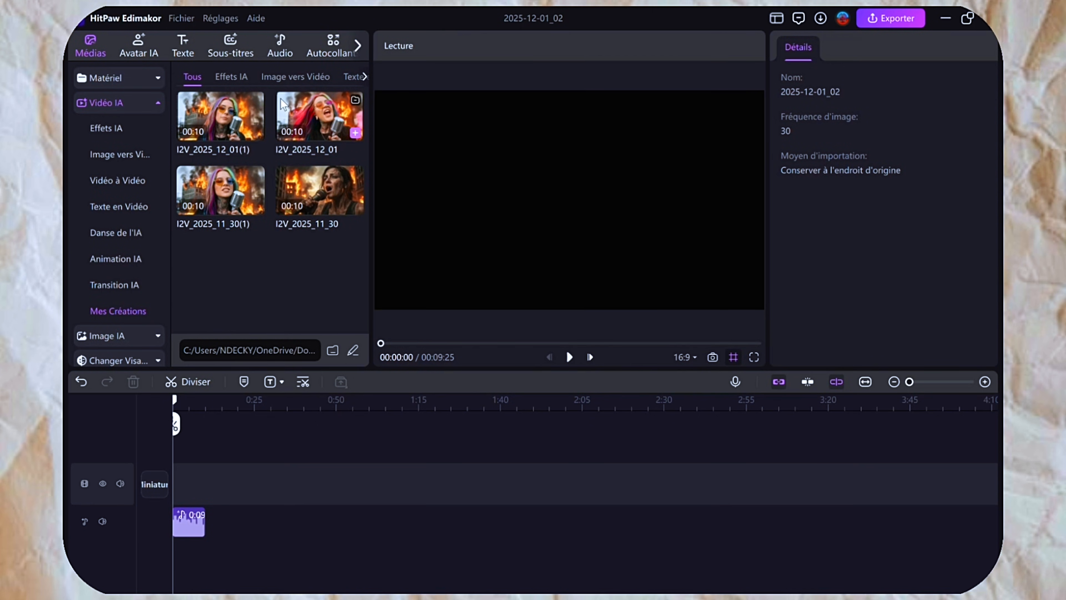
# Preview the video I2V_2025_12_01(1), and replace the song clip on the timeline with it.
pyautogui.click(213, 121)
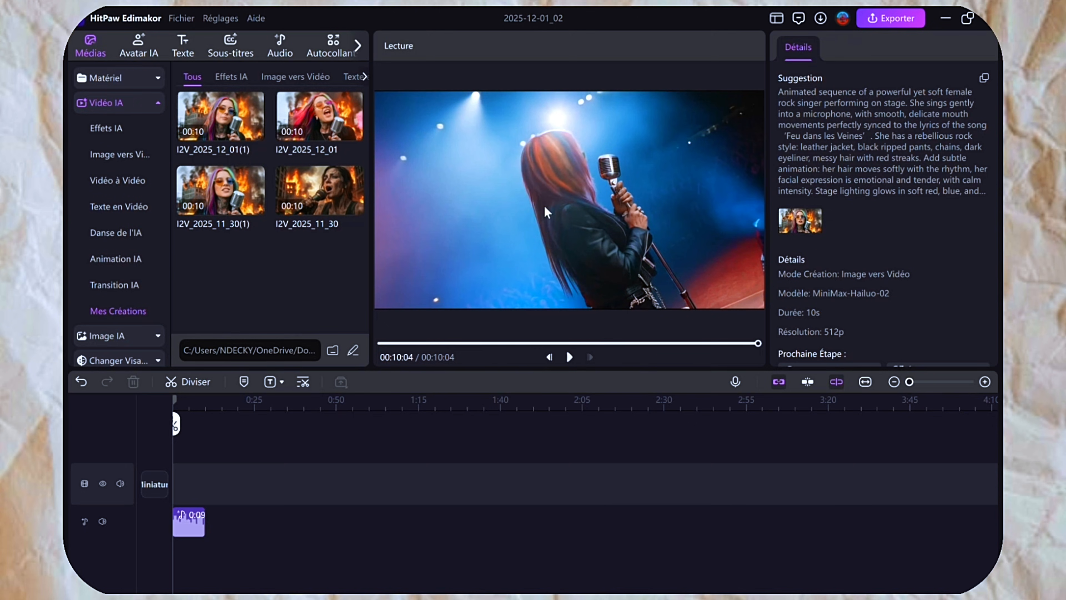
pyautogui.click(195, 525)
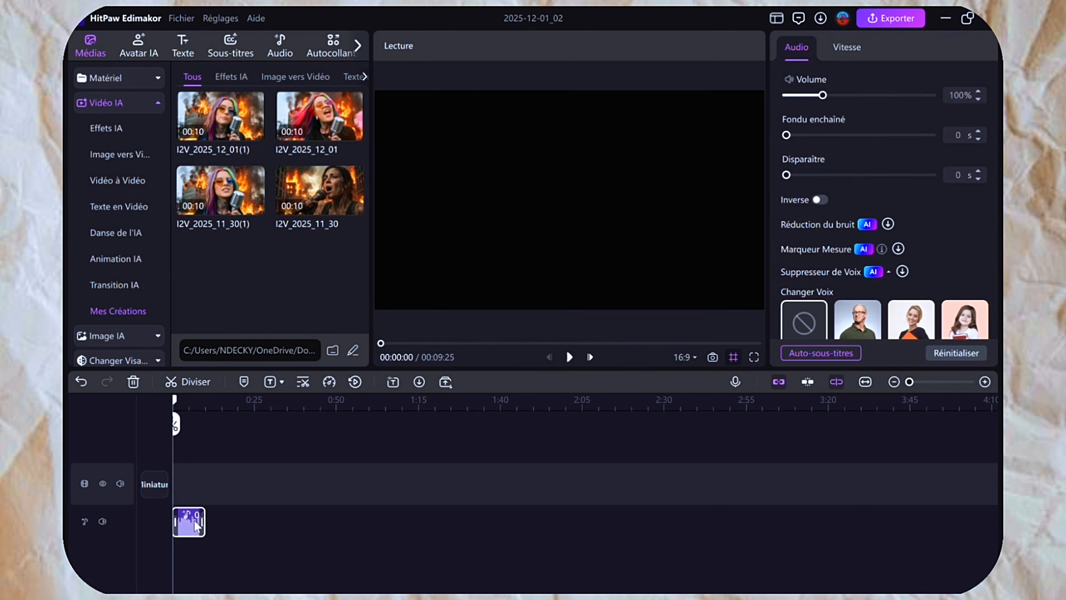
pyautogui.press('Delete')
pyautogui.moveTo(255, 137)
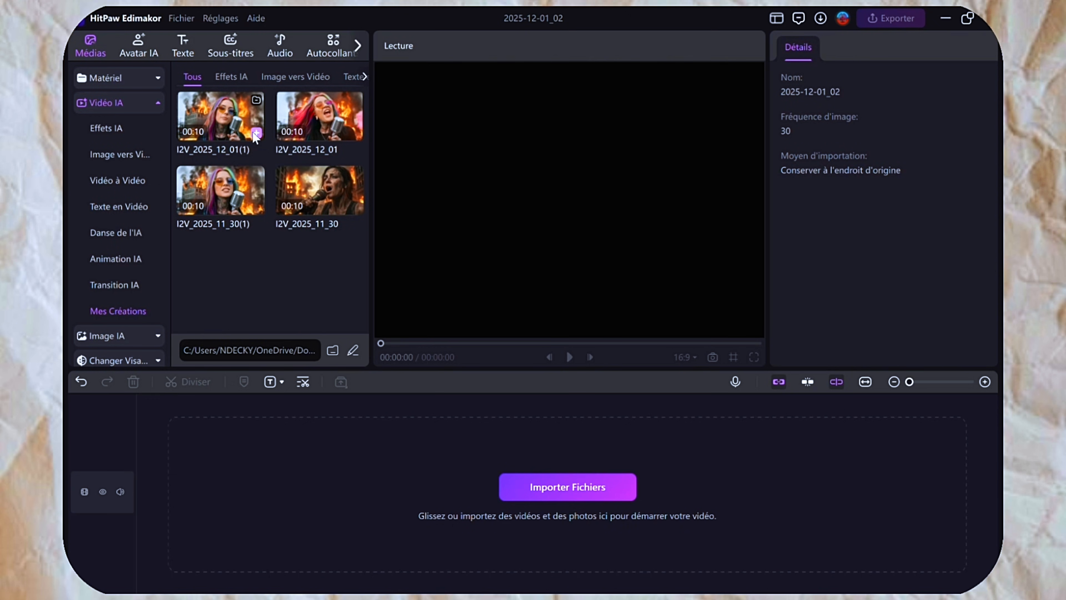
pyautogui.click(256, 133)
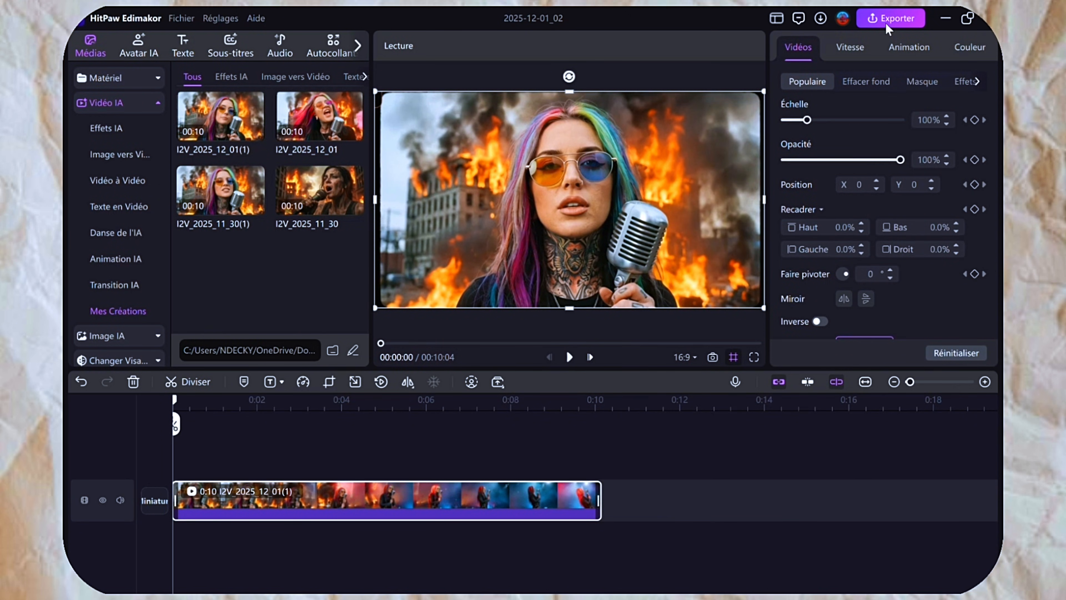
# Export the timeline as a 1080P MP4 video named "video clip" and close the export dialog.
pyautogui.click(885, 23)
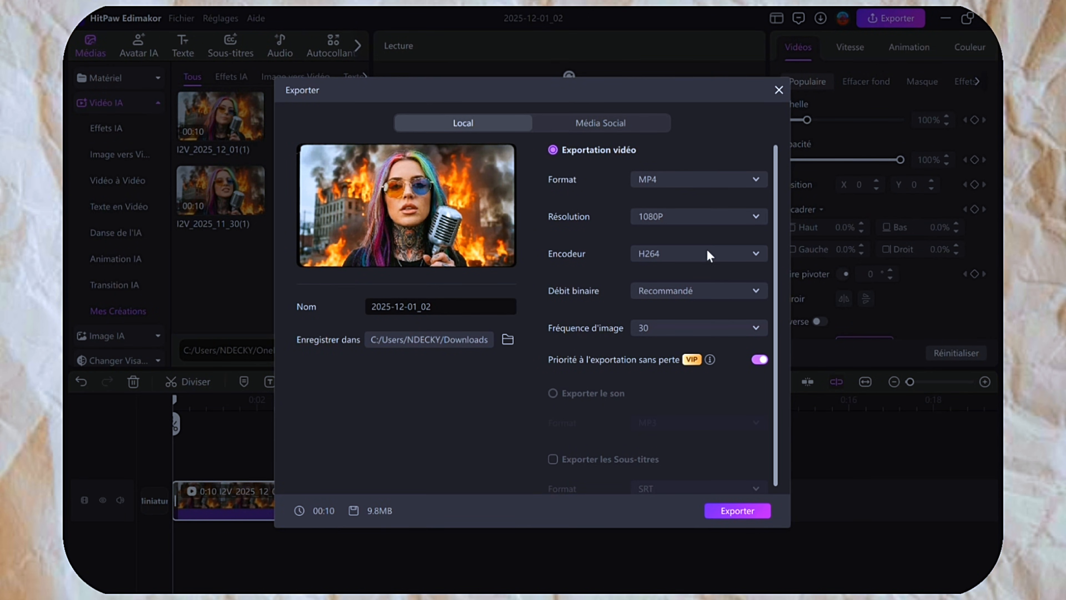
pyautogui.moveTo(431, 306); pyautogui.dragTo(357, 308)
pyautogui.write('video clip')
pyautogui.click(738, 510)
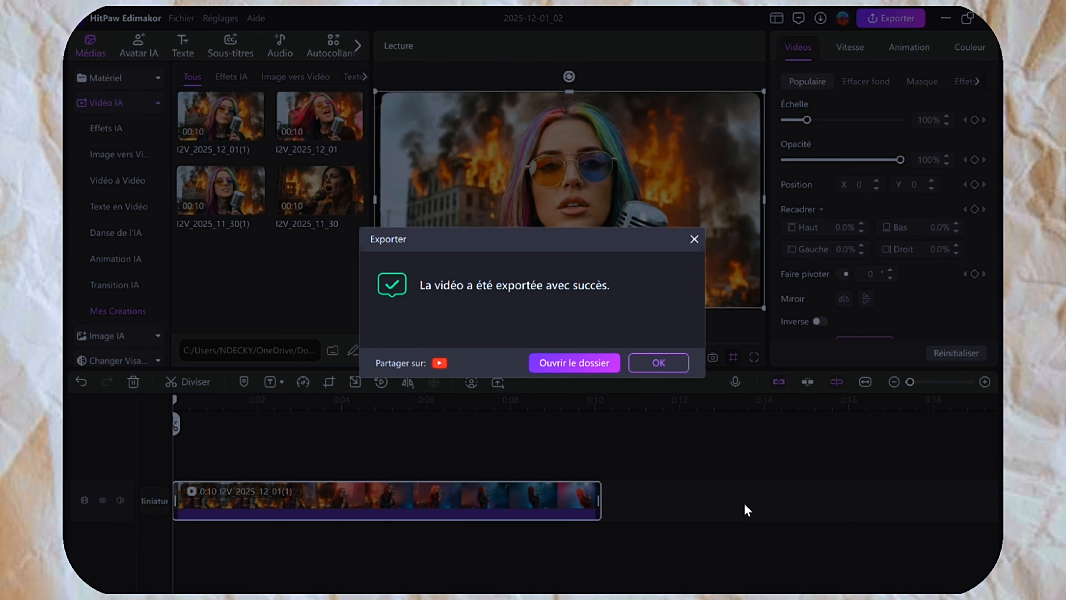
pyautogui.click(658, 362)
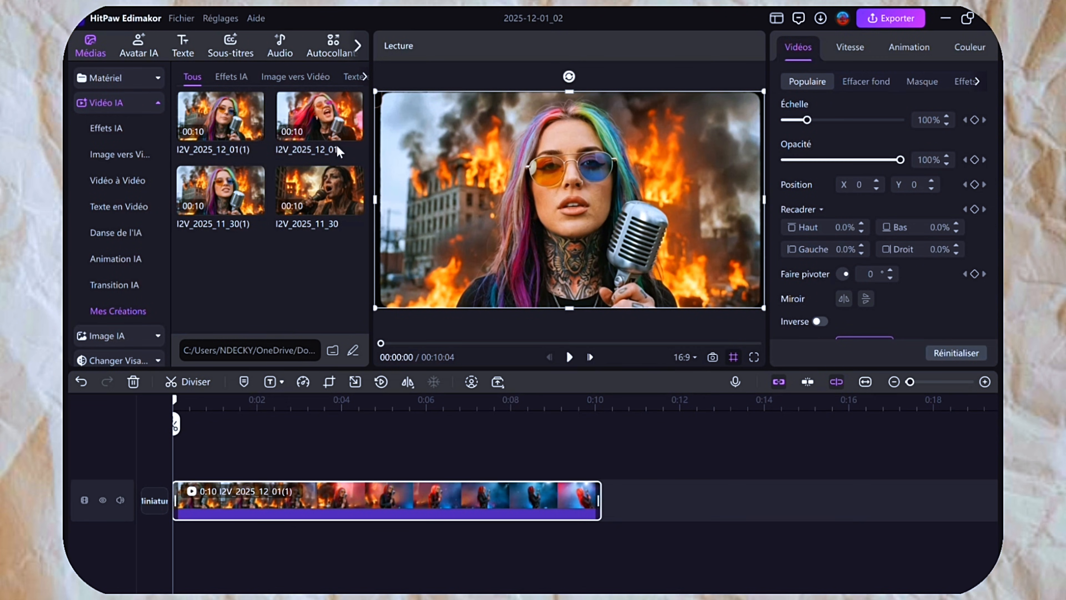
# Open the avatar lip-sync tool and import the local audio file "CAS BI LEUH" as its voice source.
pyautogui.click(140, 49)
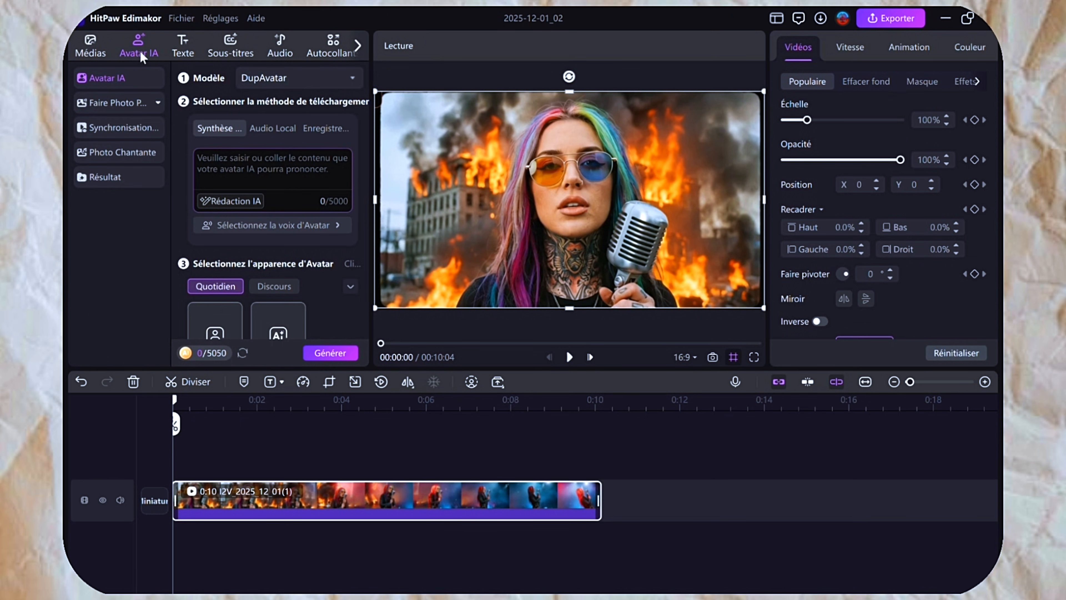
pyautogui.click(136, 130)
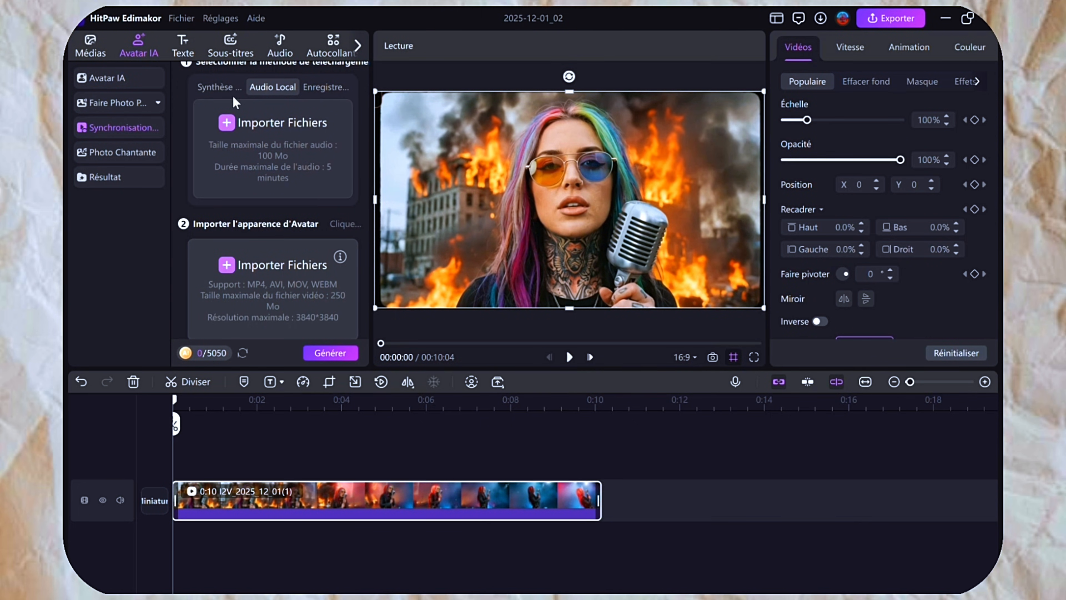
pyautogui.click(219, 90)
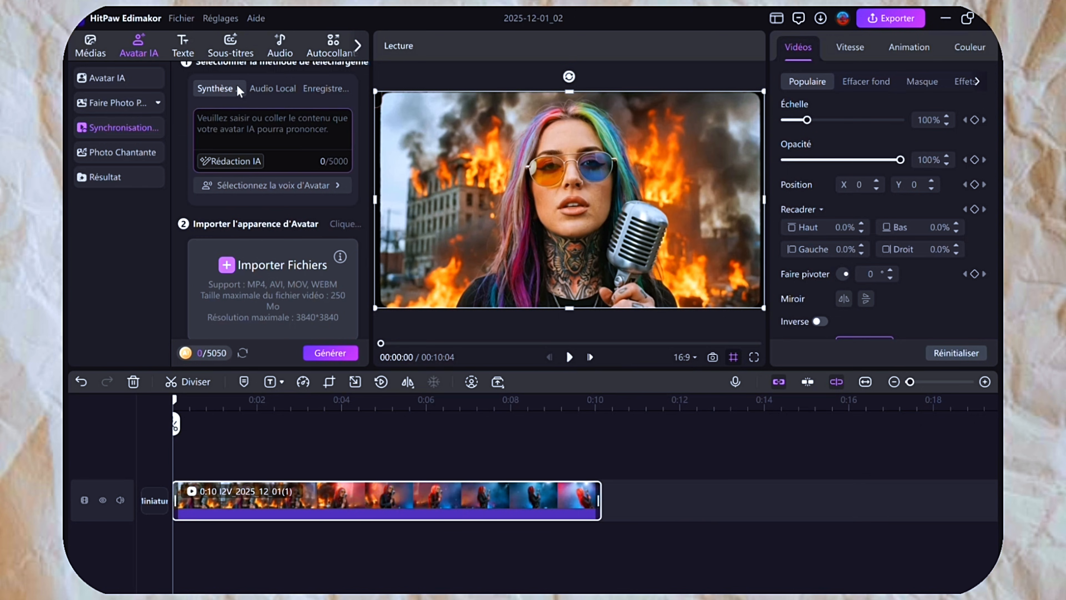
pyautogui.click(270, 89)
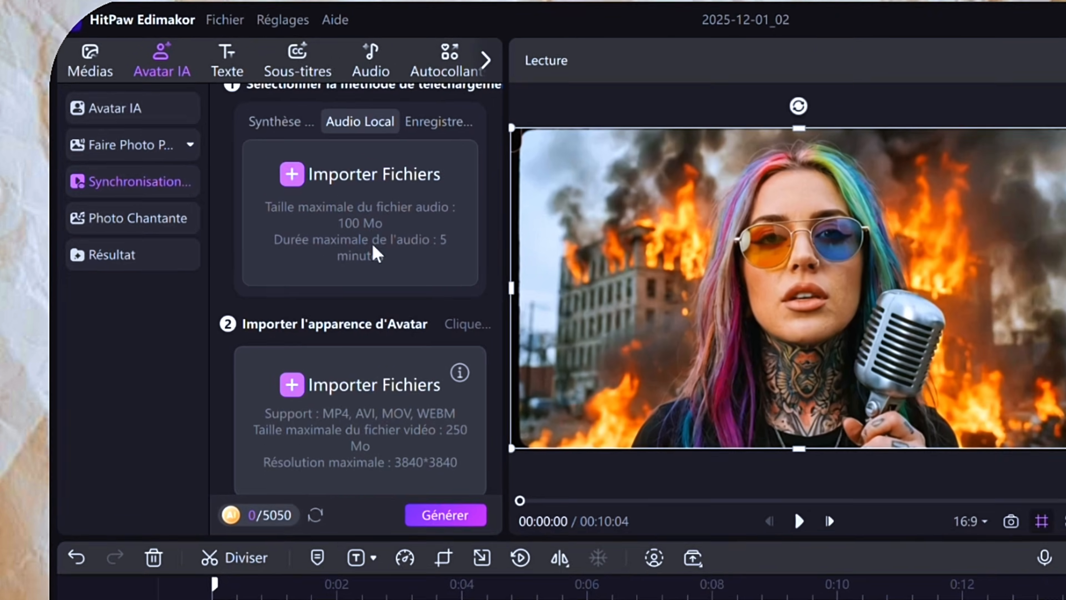
pyautogui.click(284, 176)
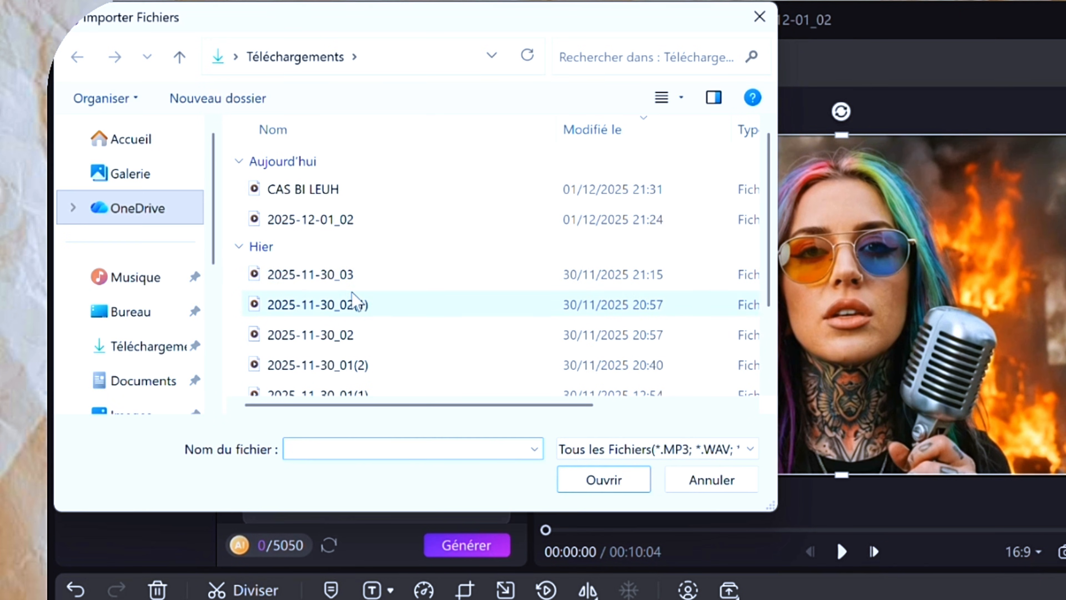
pyautogui.click(300, 196)
pyautogui.click(603, 478)
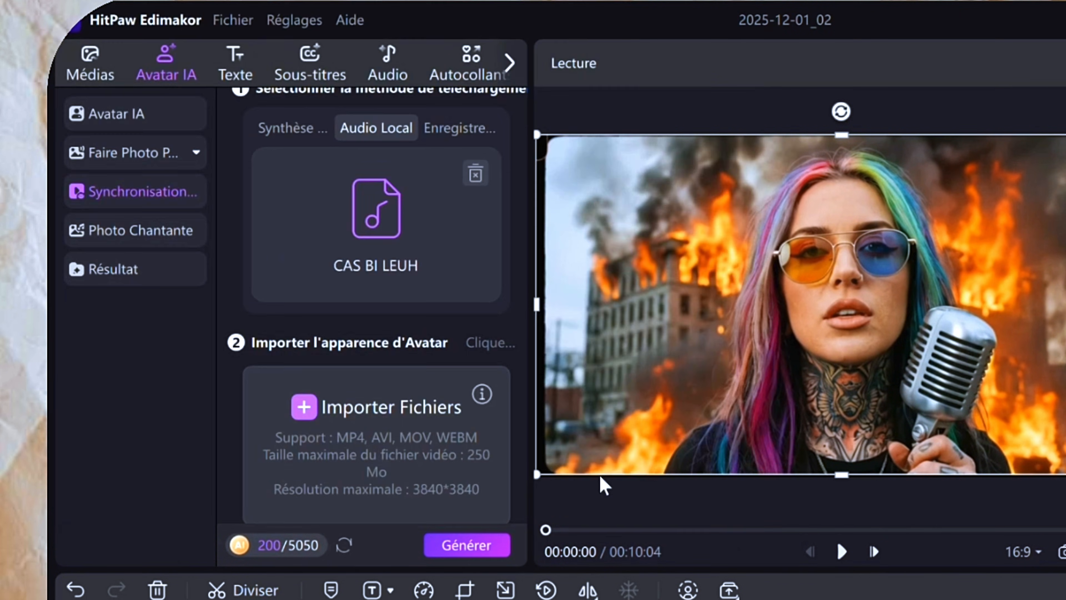
# Import "video clip" as the avatar appearance and generate the lip-synced video.
pyautogui.click(313, 417)
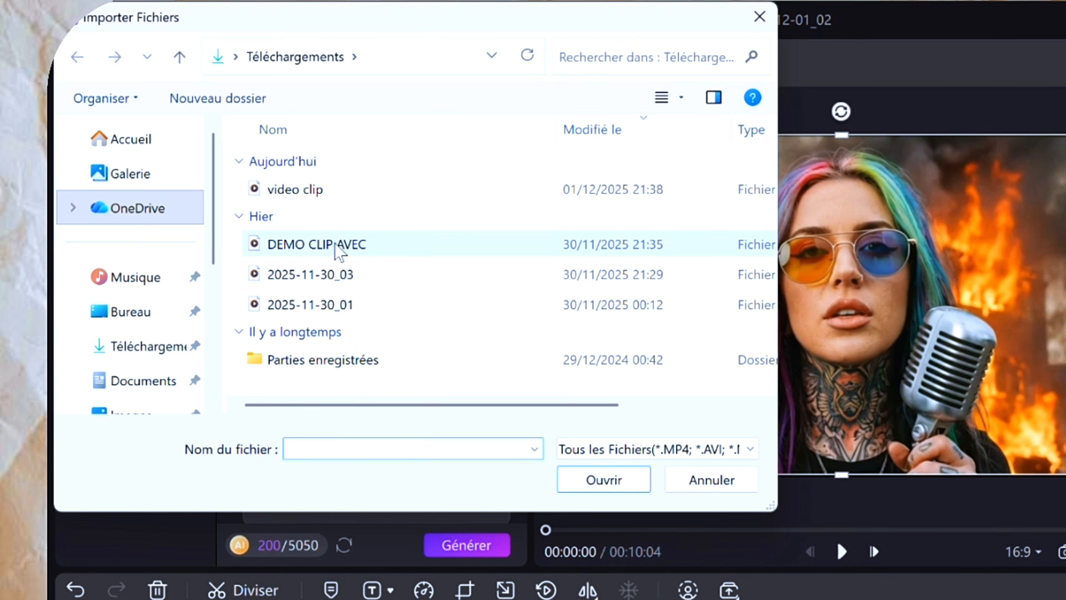
pyautogui.click(302, 194)
pyautogui.click(588, 479)
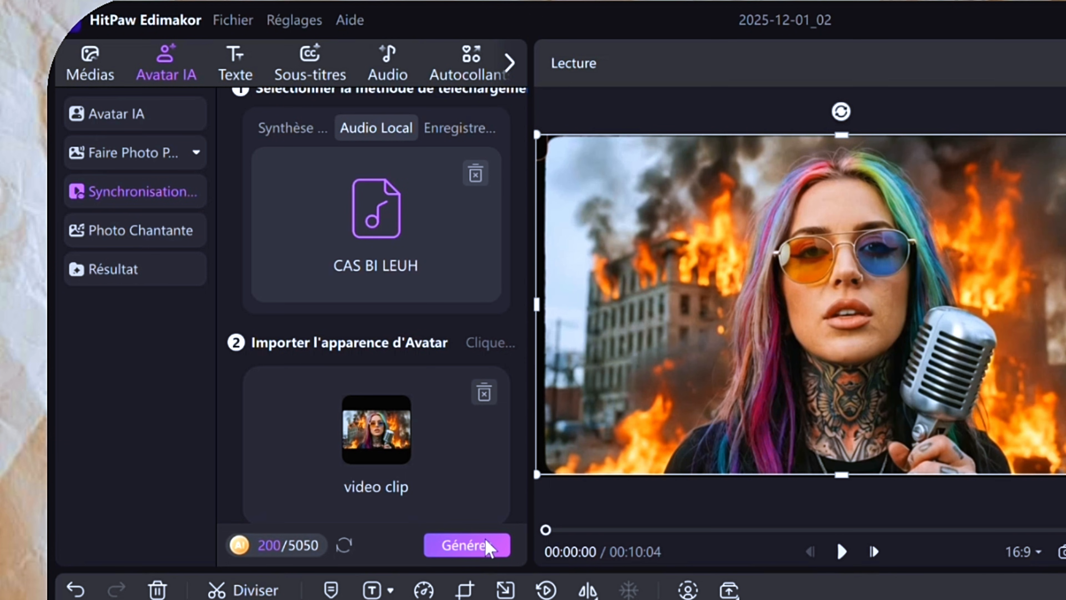
pyautogui.click(469, 546)
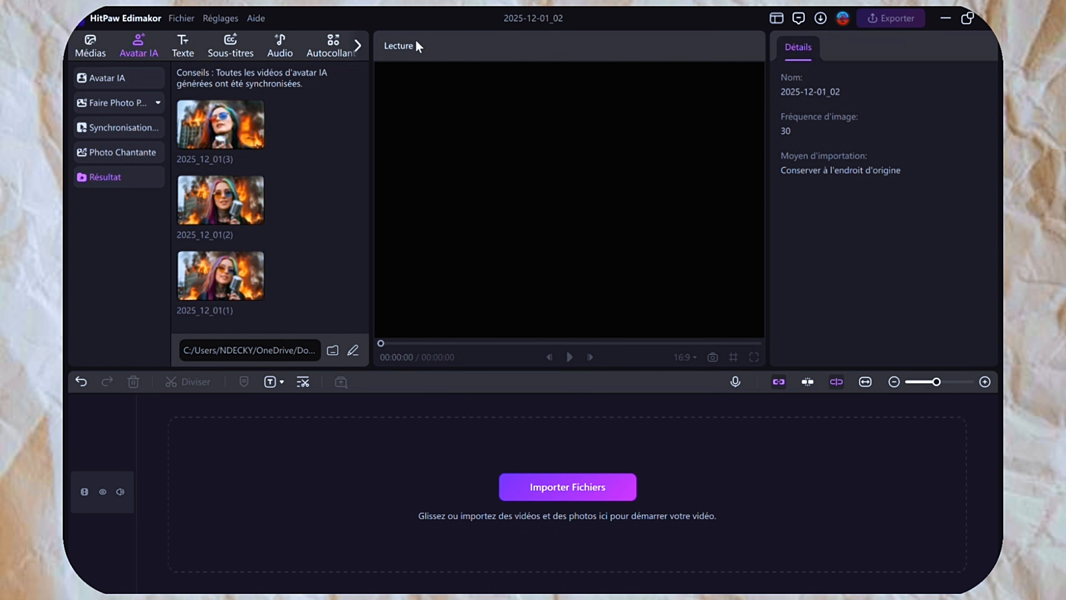
# Preview the lip-synced result 2025_12_01(3) and add it to the timeline, declining the automatic subtitles offer.
pyautogui.moveTo(221, 145)
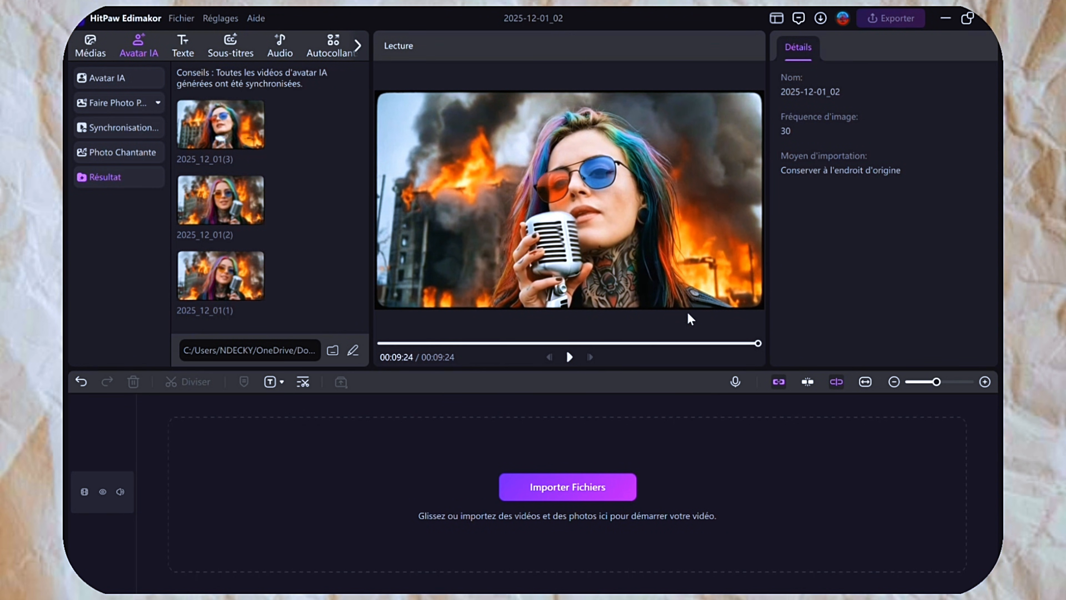
pyautogui.moveTo(258, 145)
pyautogui.click(257, 144)
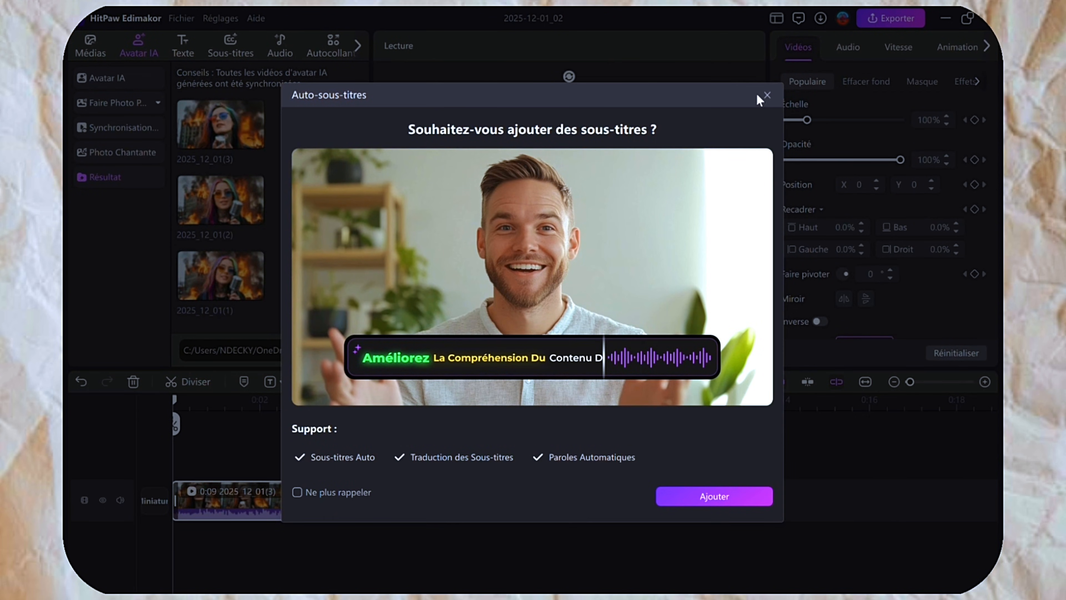
pyautogui.click(767, 95)
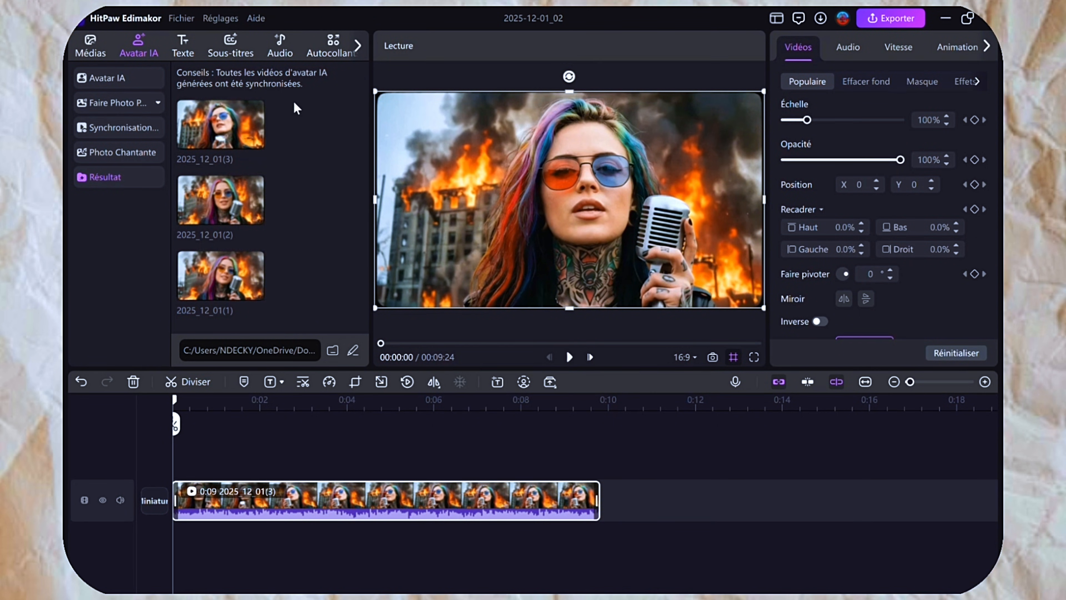
# Show the automatic subtitle options and open the export settings for the lip-synced video.
pyautogui.click(235, 57)
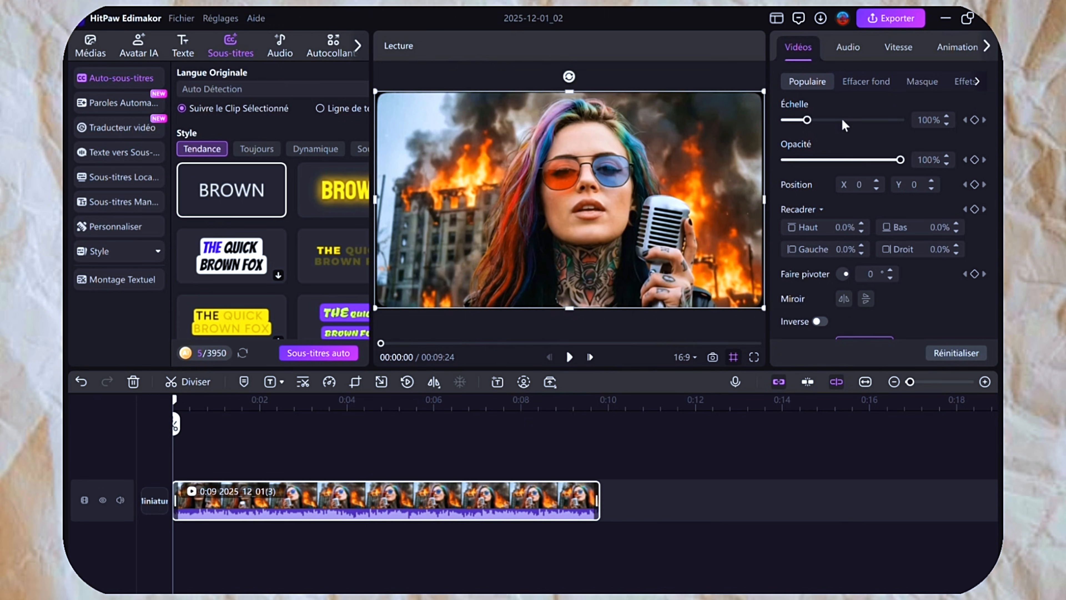
pyautogui.click(885, 21)
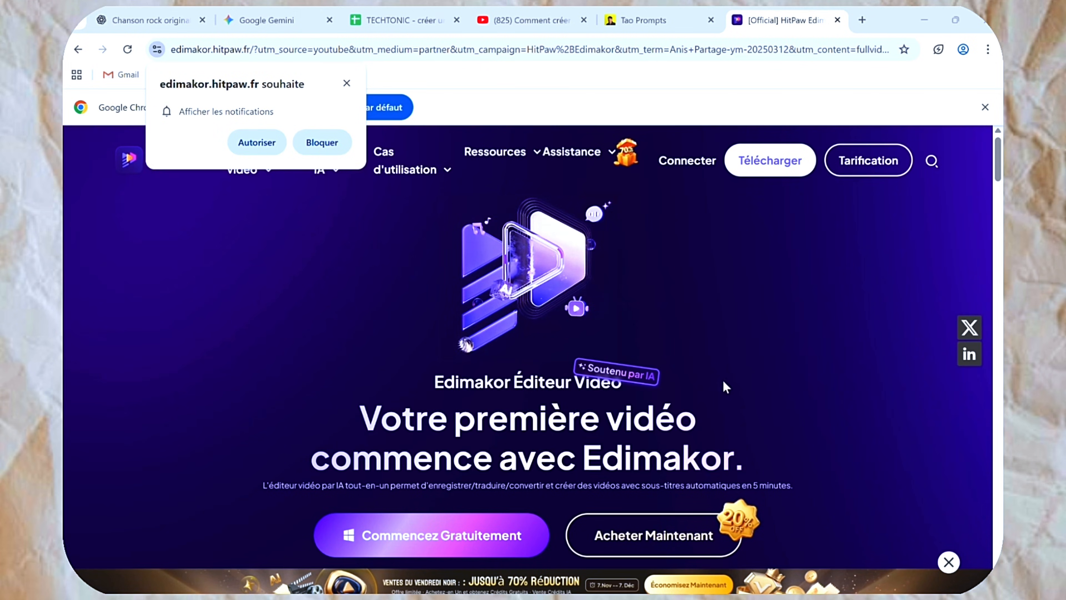
# Dismiss the Black Friday promotion on the Edimakor website and download the program's installer.
pyautogui.scroll(-4, 723, 382)
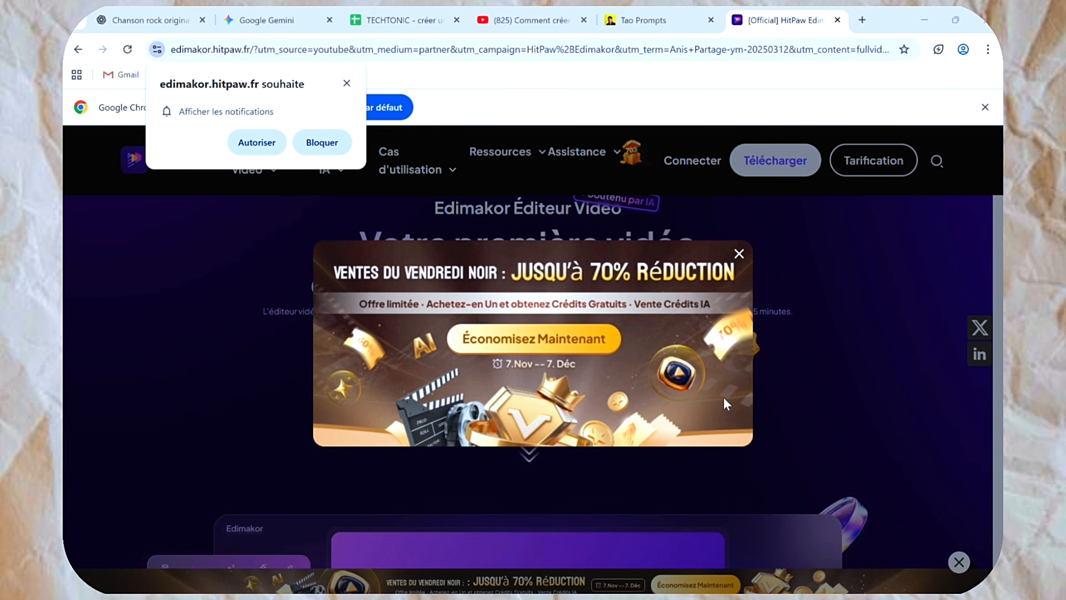
pyautogui.click(739, 255)
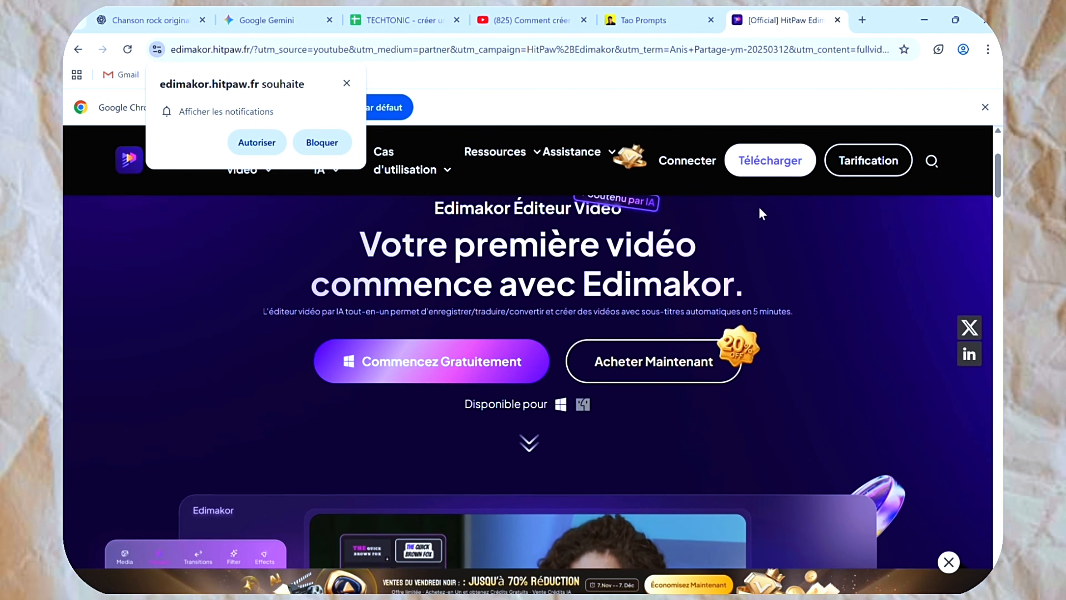
pyautogui.click(776, 168)
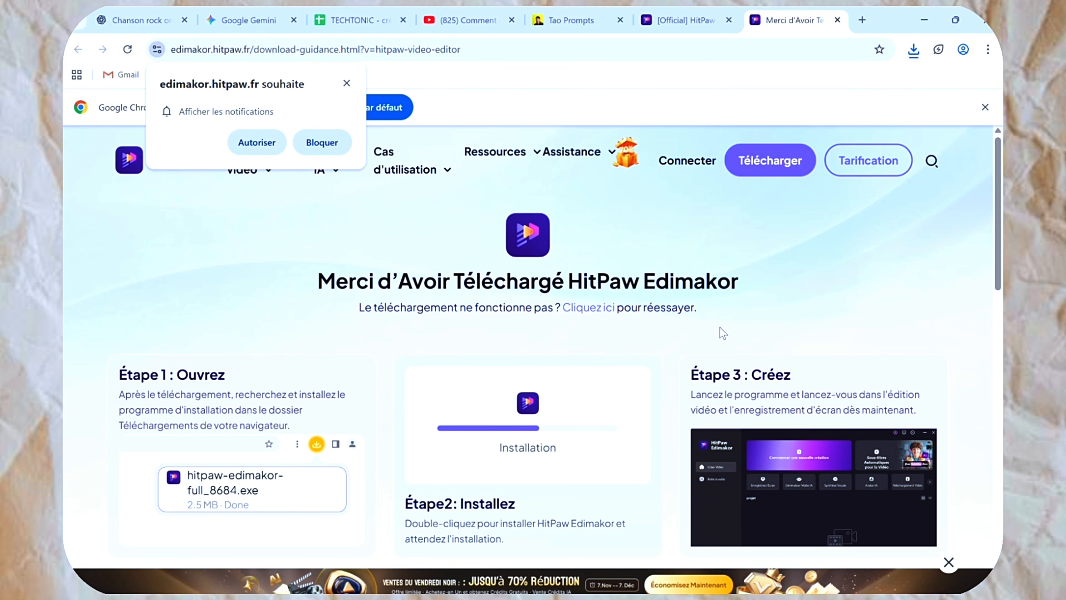
pyautogui.scroll(-2, 721, 332)
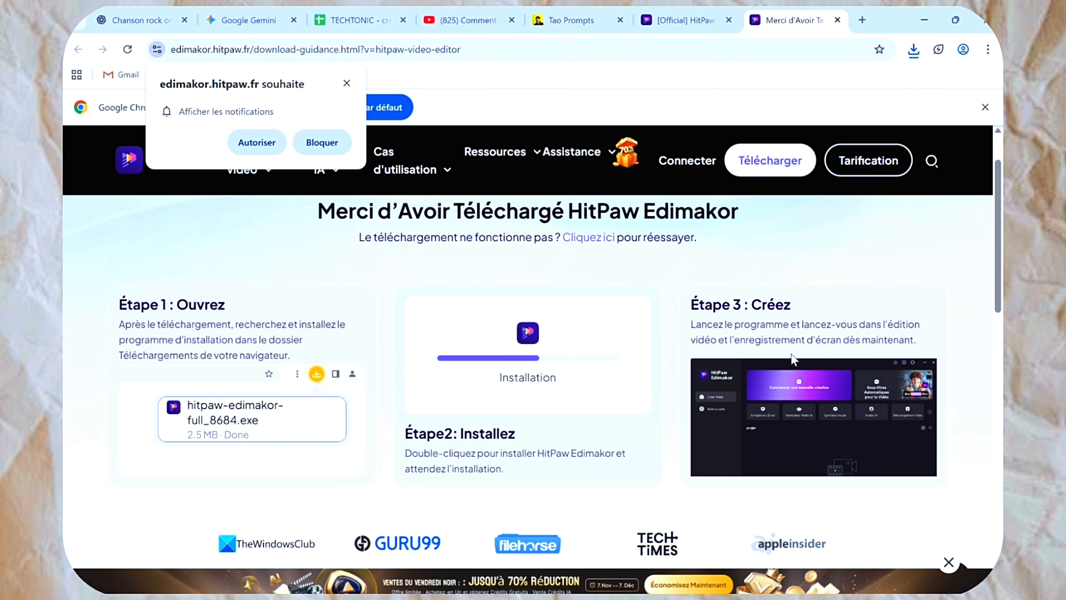